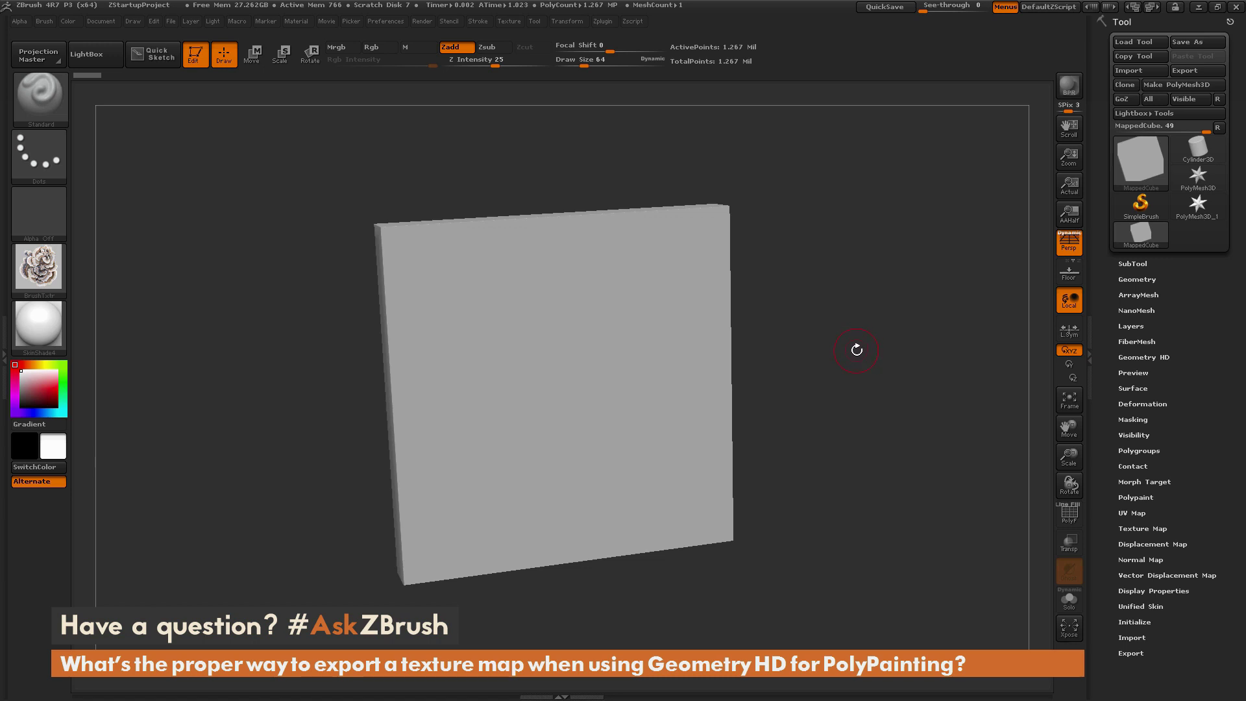
Step: Orbit the panel to inspect its side and its polygroups with the wireframe shown
mouse_move(842, 353)
left_mouse_down()
mouse_move(892, 347)
mouse_move(861, 341)
left_mouse_up()
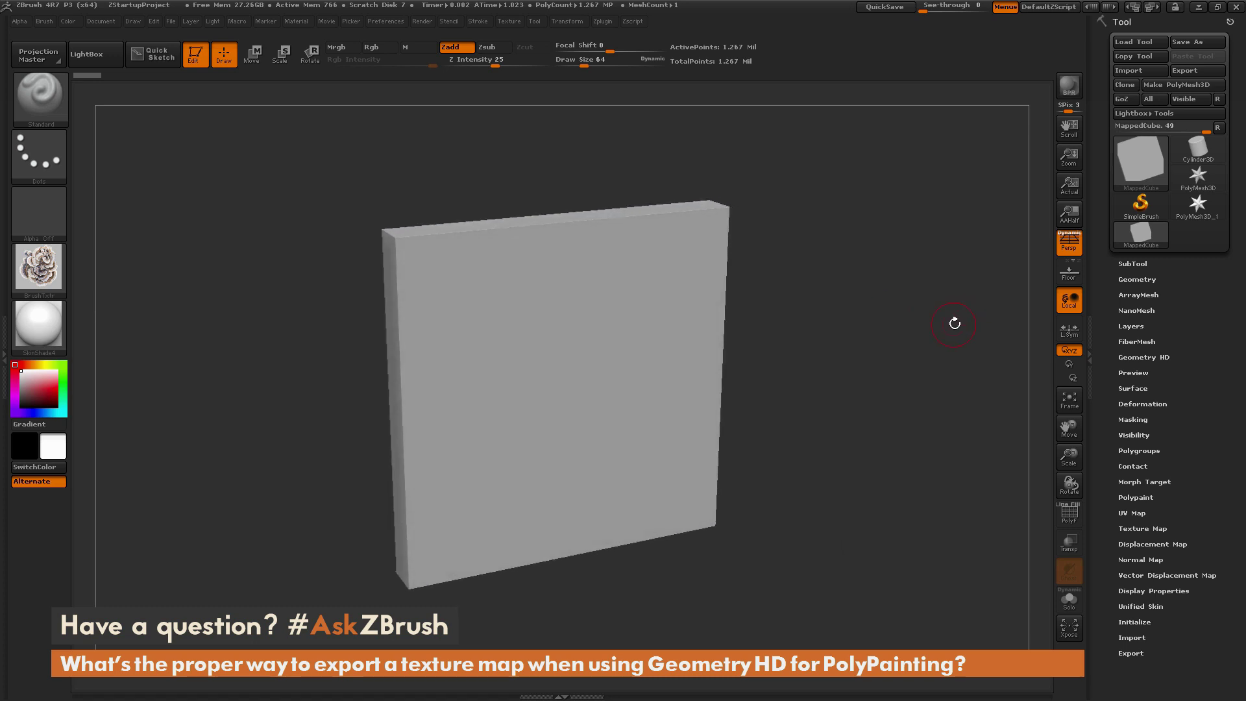
left_click(1132, 512)
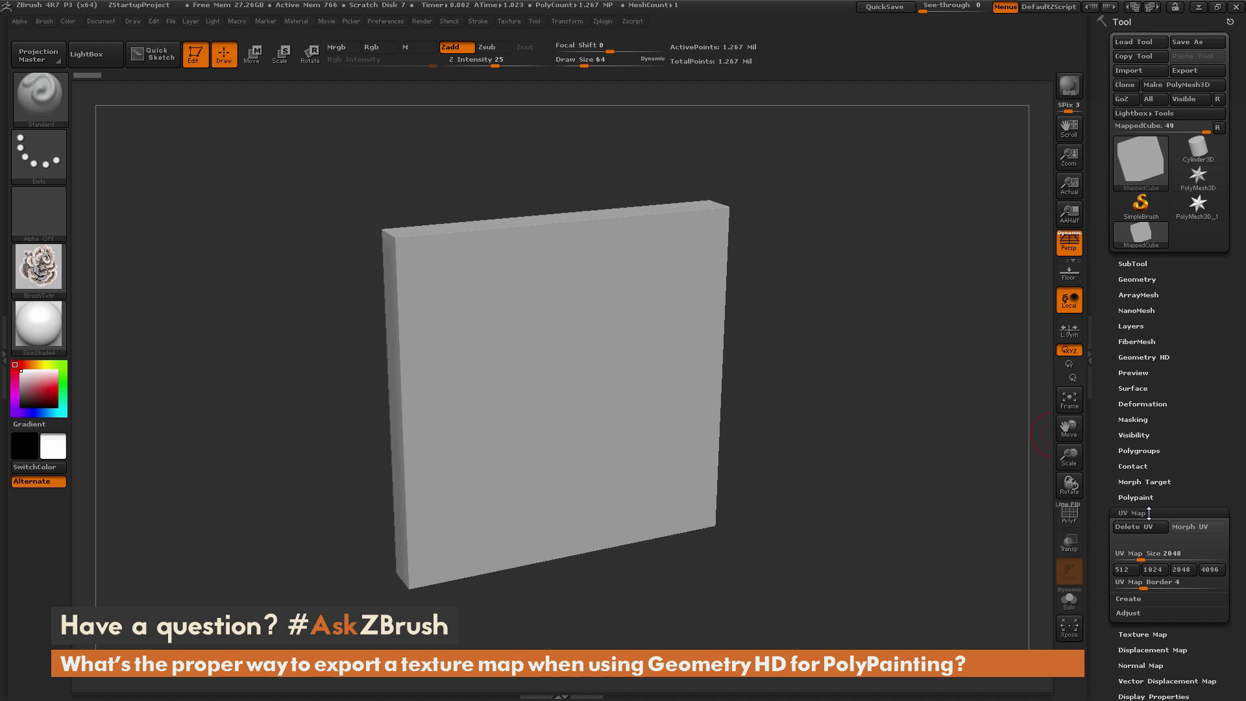
left_click(1153, 511)
left_click(1069, 514)
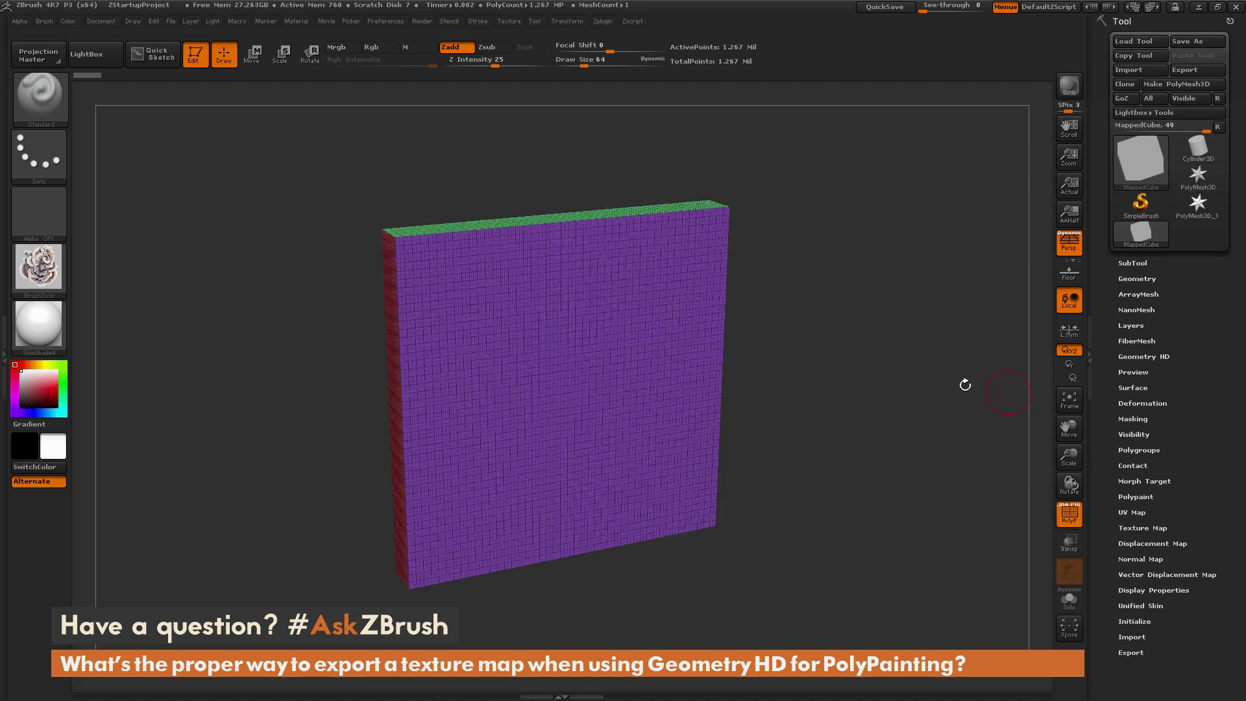
mouse_move(903, 409)
left_mouse_down()
mouse_move(880, 397)
mouse_move(892, 388)
left_mouse_up()
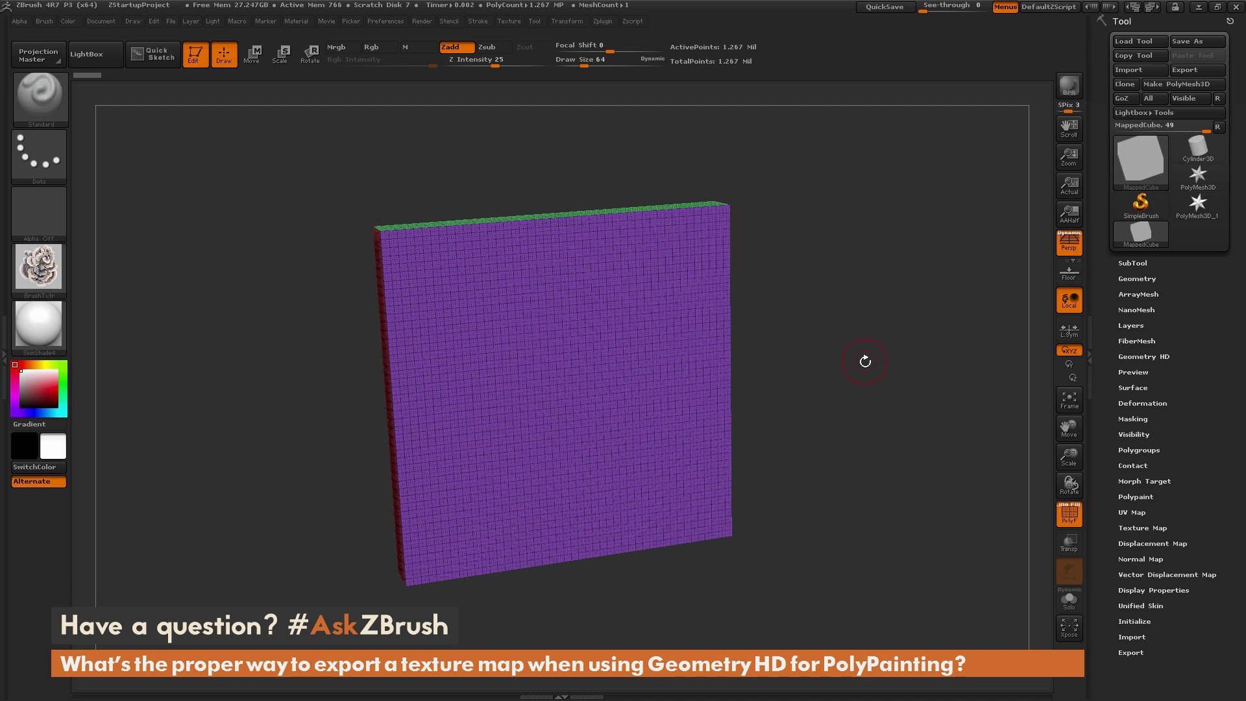
left_click(1069, 514)
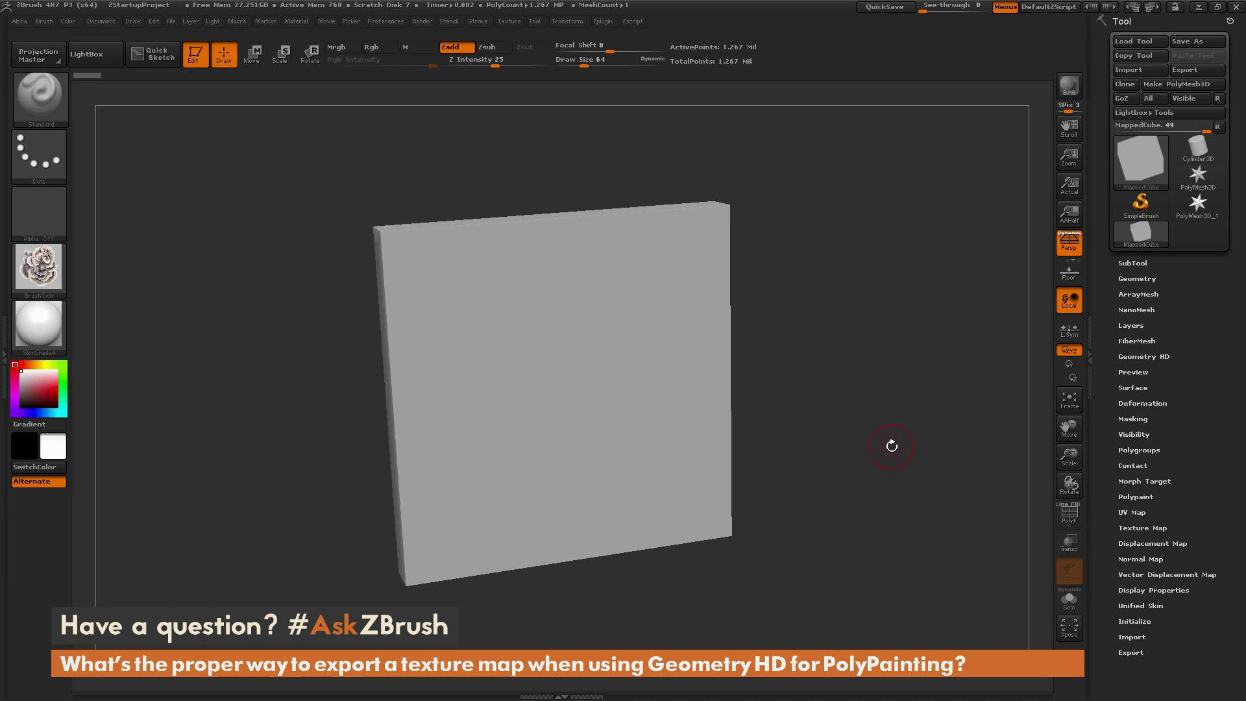
Step: Face the panel front-on, then set a DragRect stroke with Rgb on, Zadd off and Focal Shift -100
left_click_drag(892, 444, 876, 424)
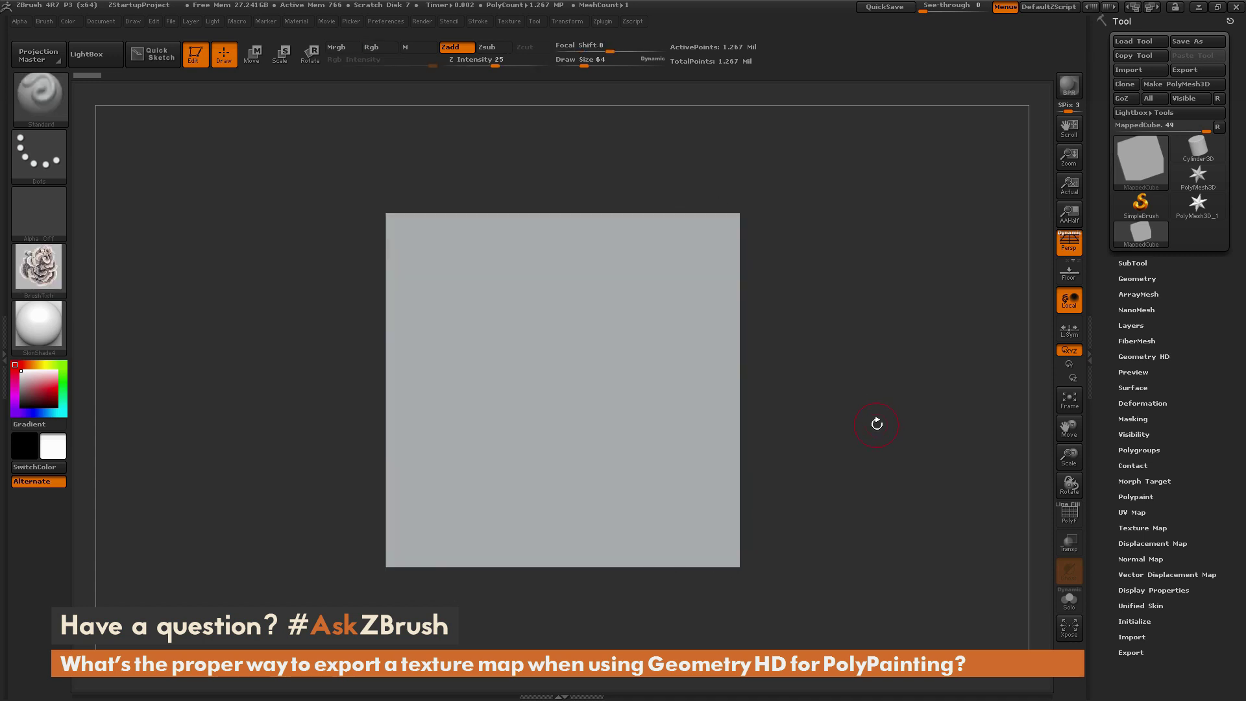
mouse_move(44, 273)
left_click(36, 161)
left_click(165, 171)
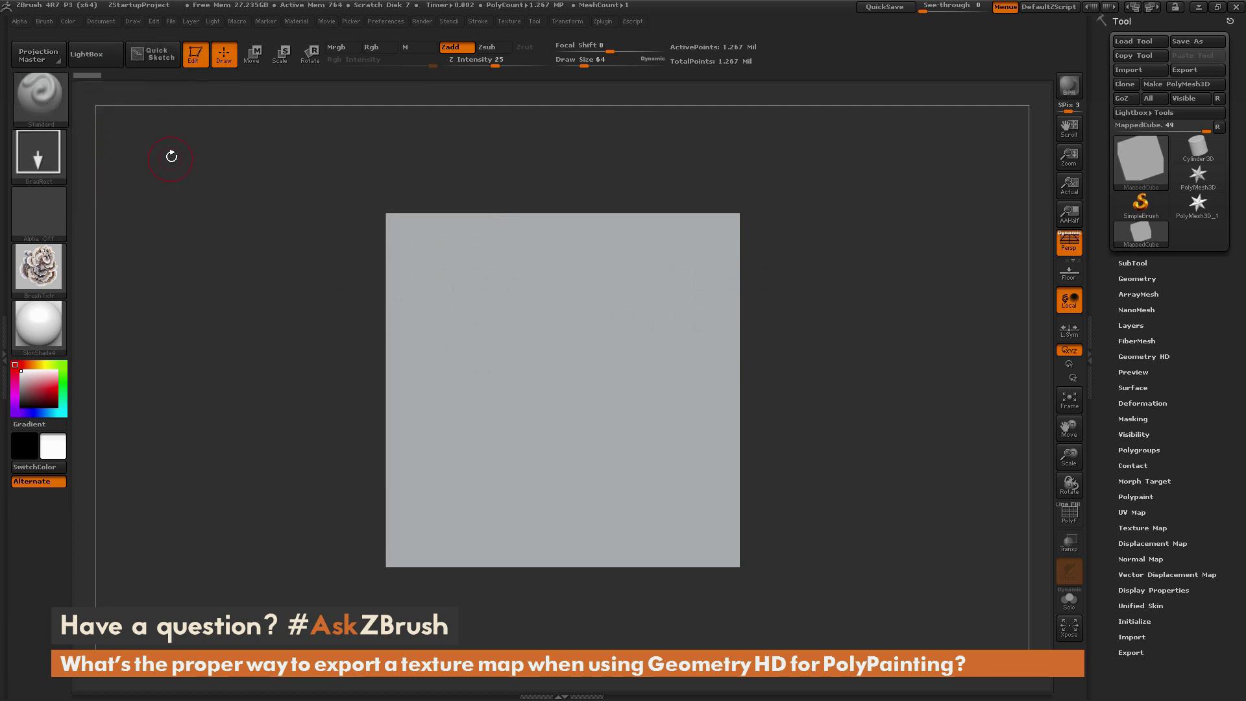
left_click(375, 49)
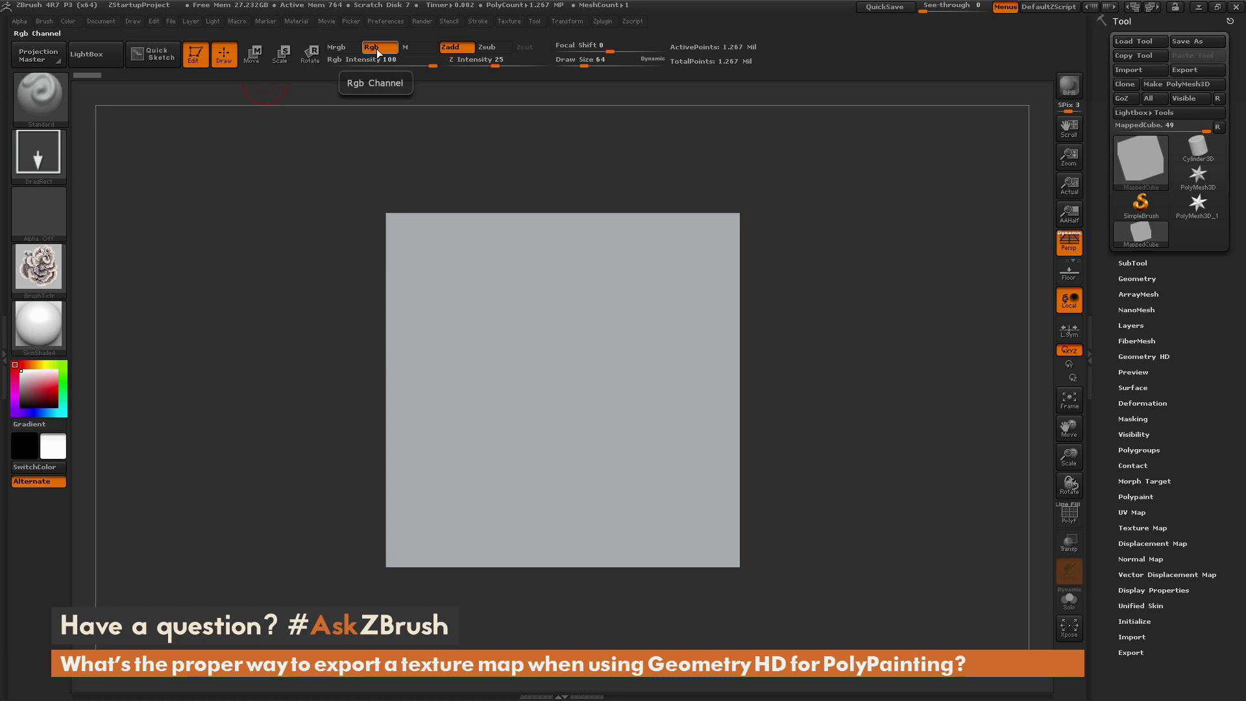
left_click(453, 46)
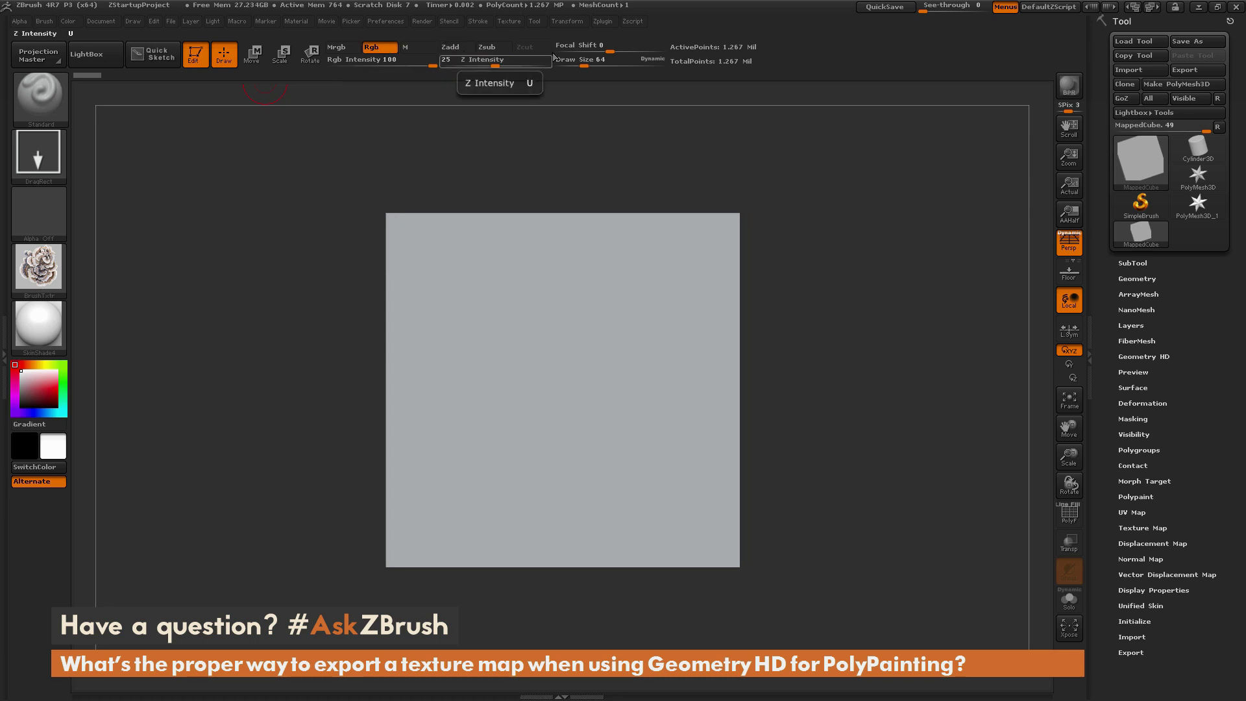
left_click_drag(603, 50, 549, 51)
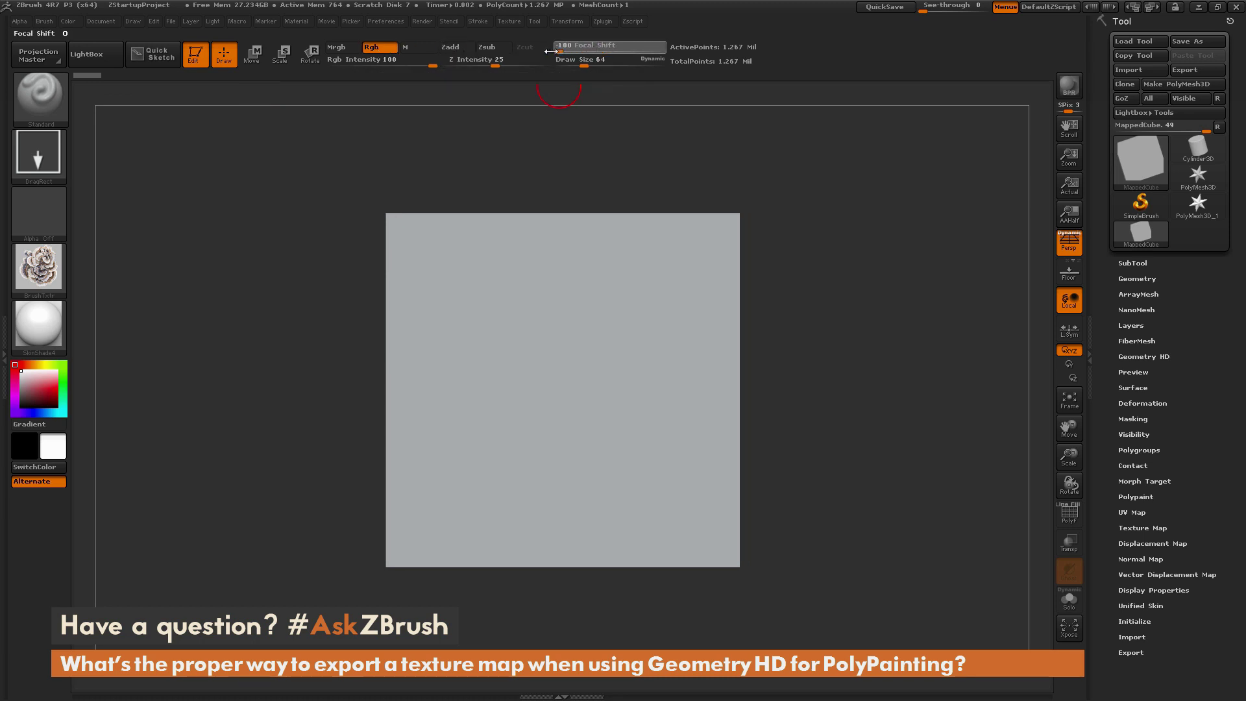
Step: Make sure Lazy Mouse is switched off in the Stroke settings
left_click(480, 22)
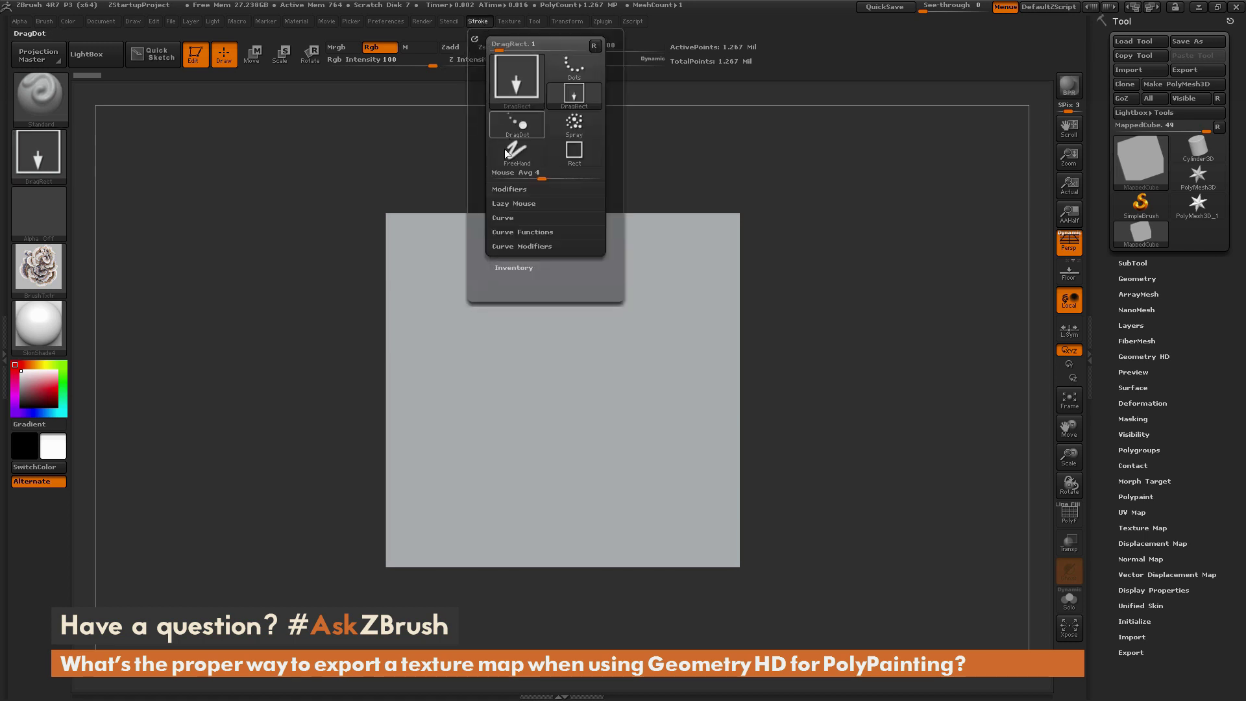
left_click(510, 203)
left_click(512, 218)
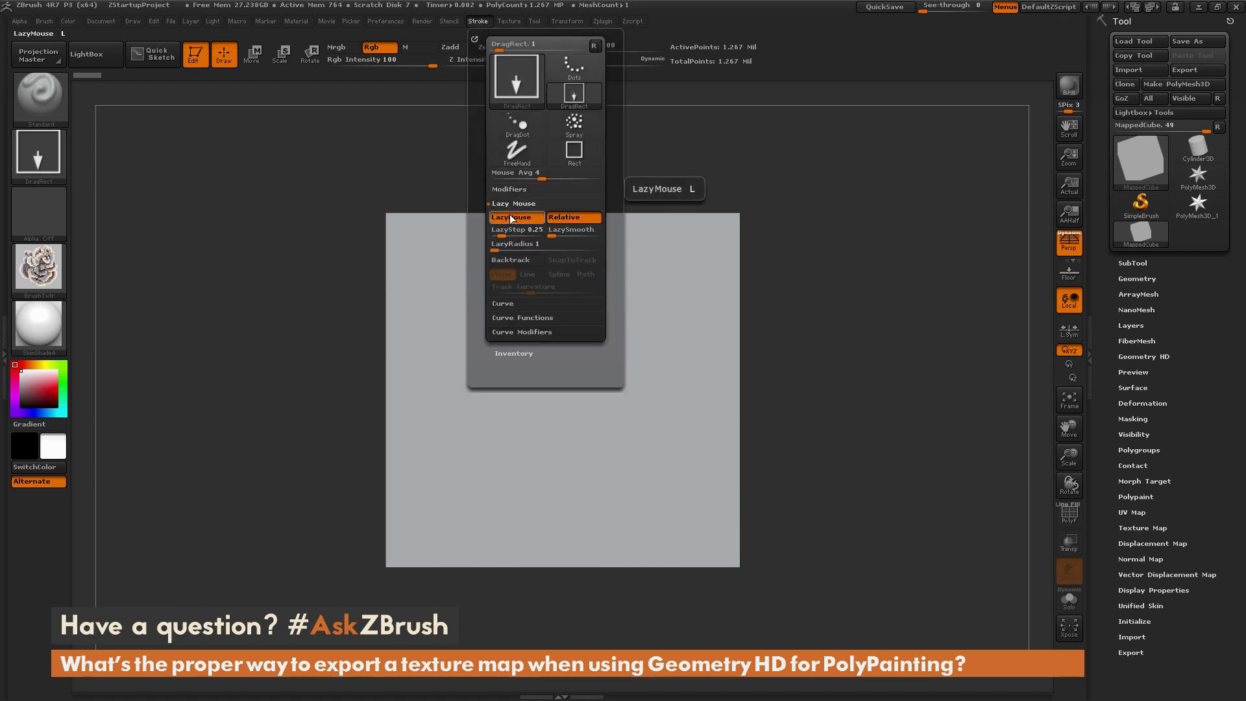
left_click(510, 218)
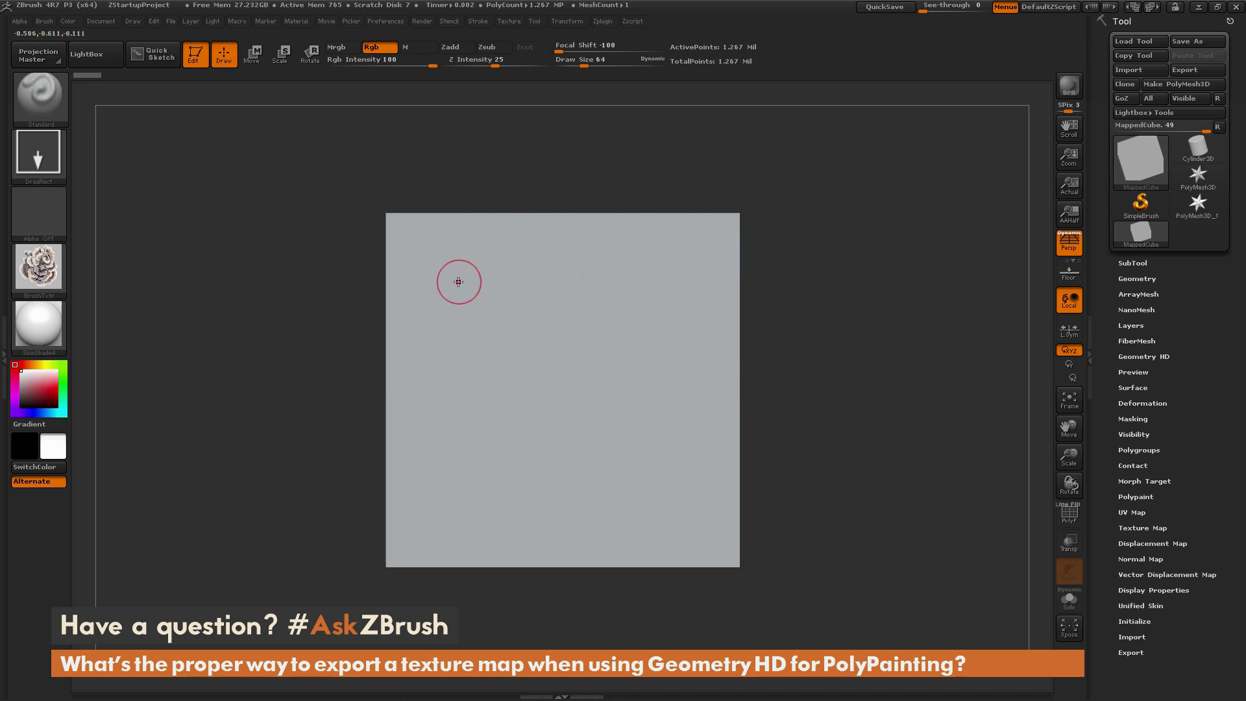
Step: Stamp the mushroom image on the panel's upper-left, then shrink Draw Size to 10 and view the whole panel
left_click_drag(455, 280, 473, 367)
mouse_move(851, 229)
left_mouse_down()
mouse_move(870, 195)
mouse_move(861, 153)
mouse_move(862, 292)
mouse_move(269, 434)
mouse_move(259, 407)
mouse_move(199, 432)
left_mouse_up()
key("bracketleft")
key("bracketleft")
key("bracketleft")
key("bracketleft")
key("bracketleft")
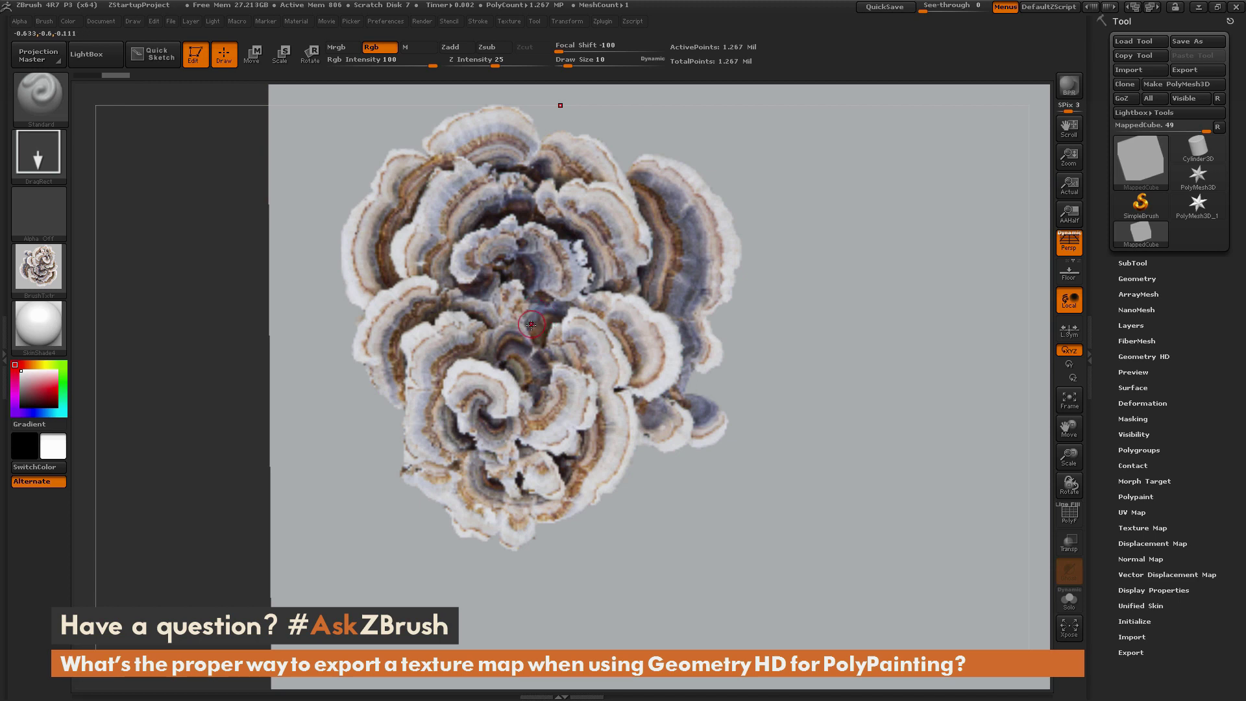
key("minus")
key("minus")
key("minus")
key("minus")
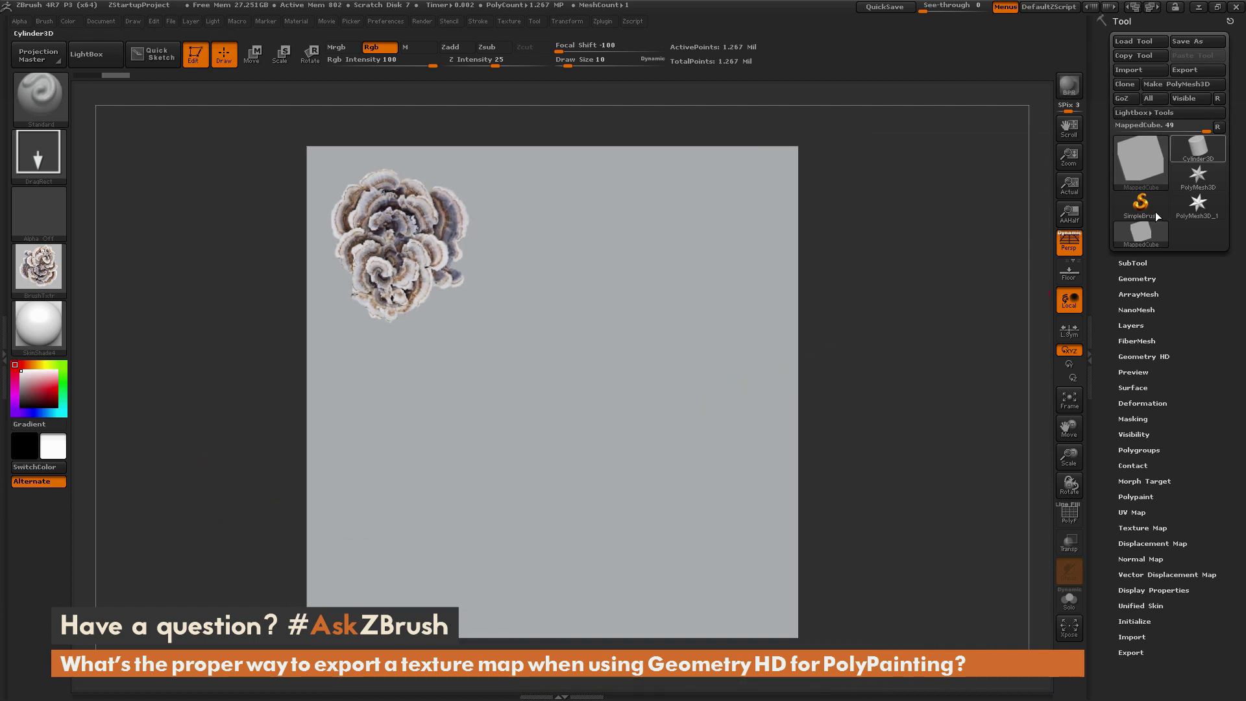
Step: Apply DivideHD three times to reach SculptHD Subdiv 3, about 81 million HD polygons
left_click(1161, 357)
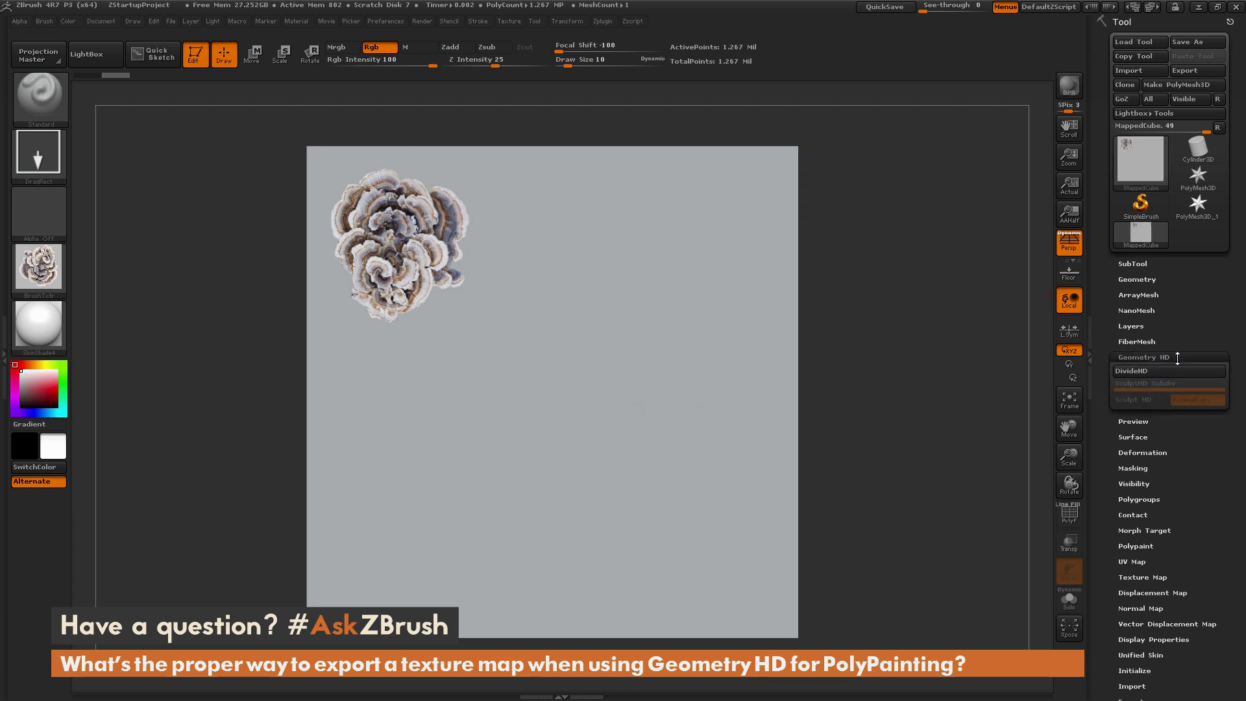
left_click(1143, 371)
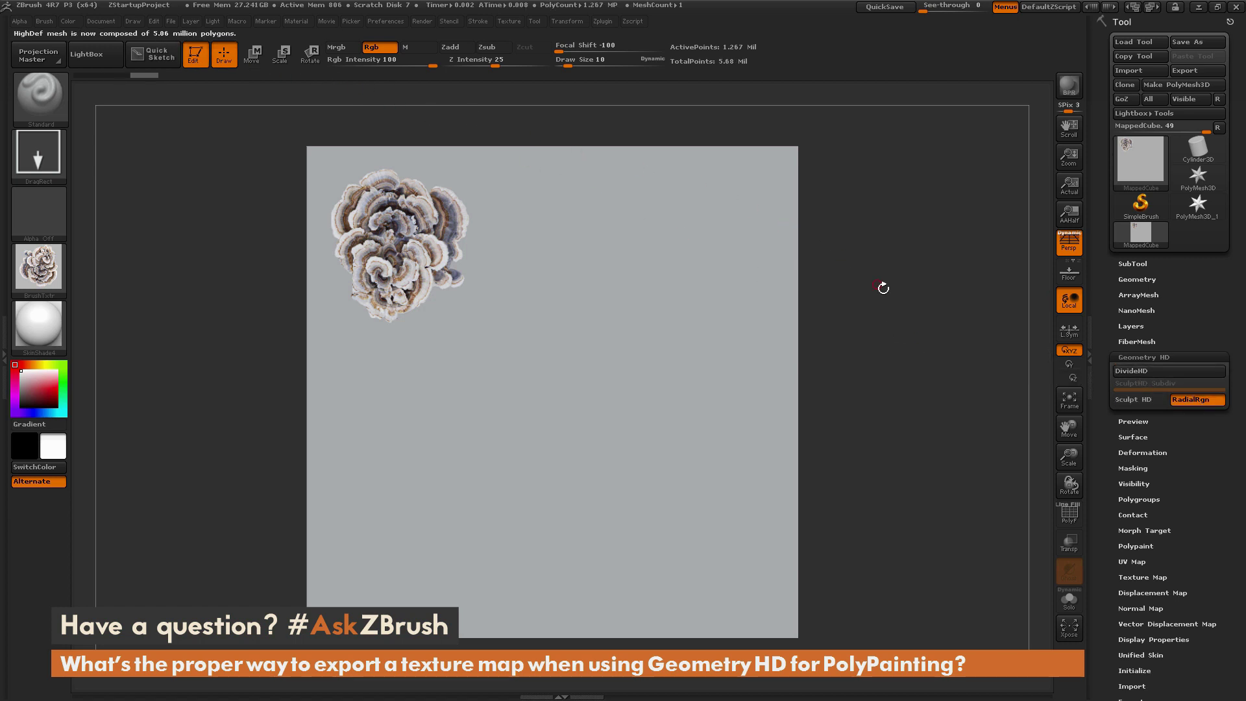
left_click(1142, 371)
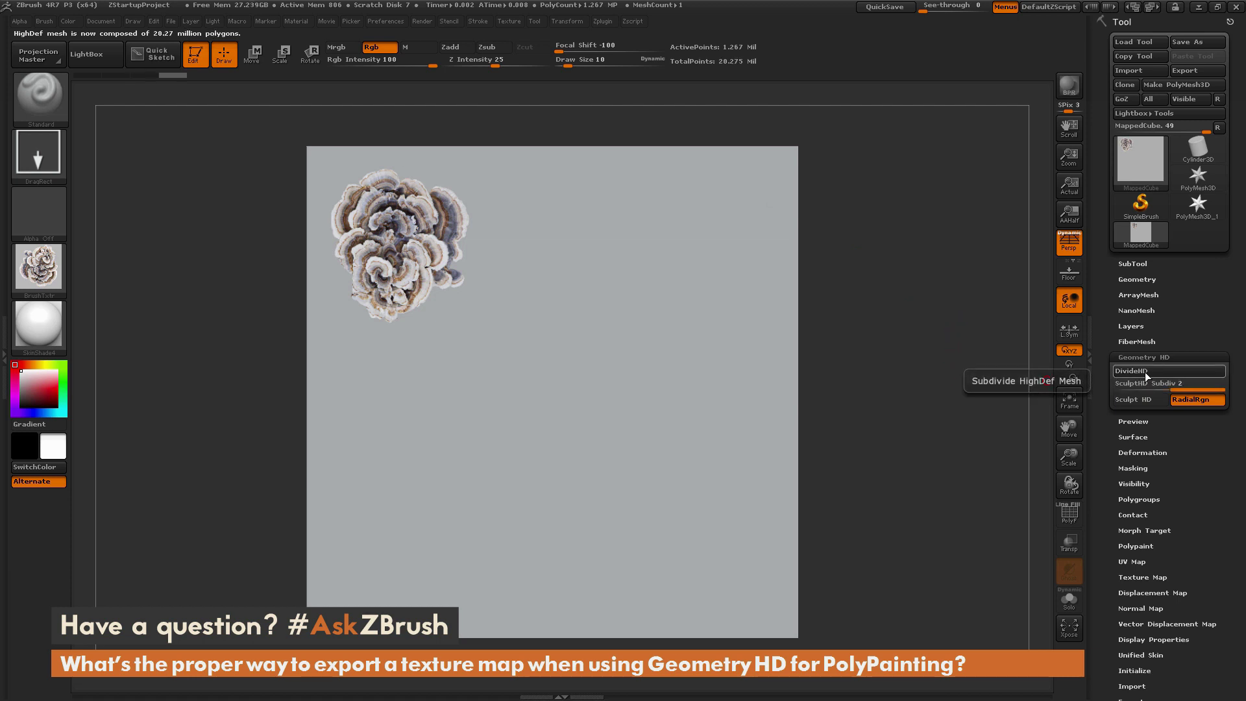
left_click(1143, 372)
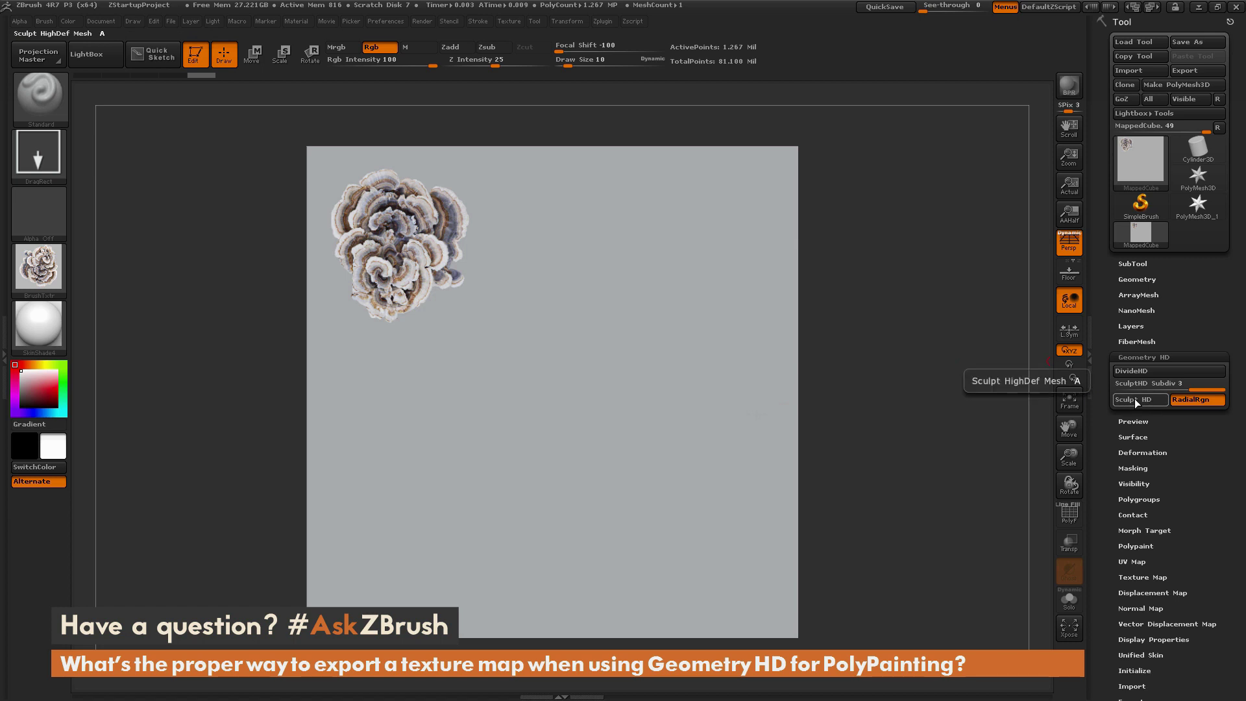
mouse_move(840, 309)
left_mouse_down()
mouse_move(860, 321)
mouse_move(863, 364)
left_mouse_up()
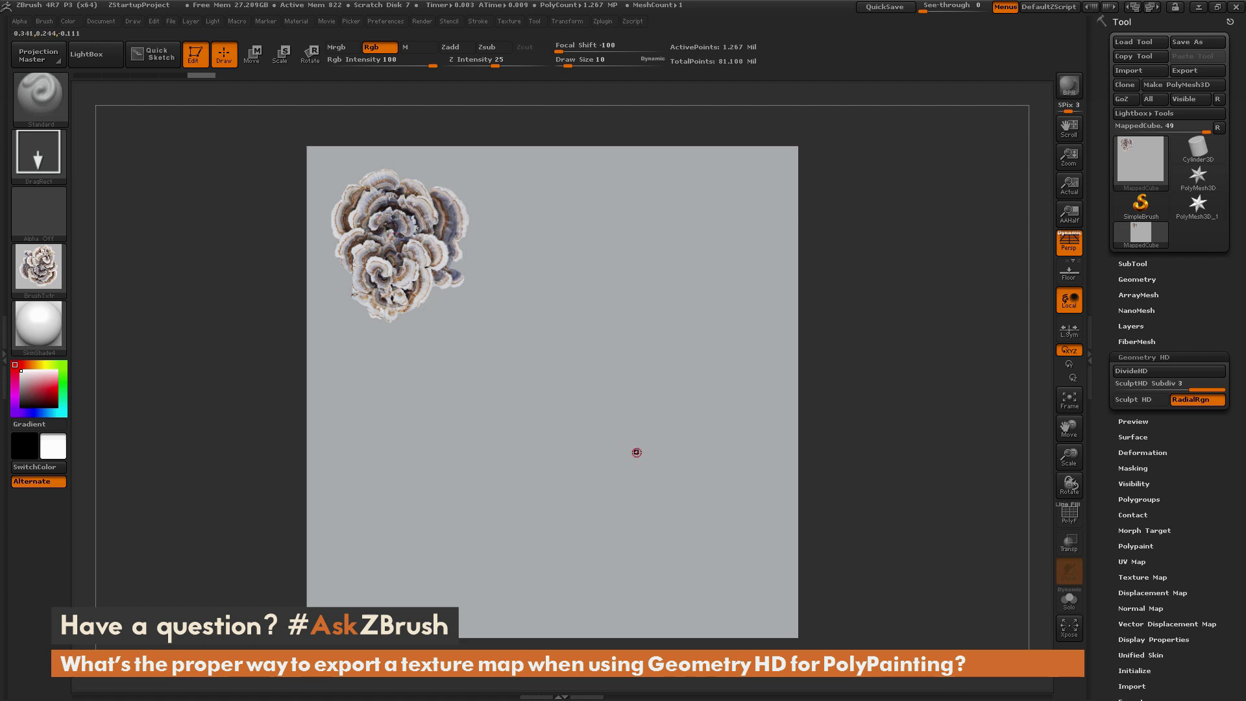
key("ctrl+d")
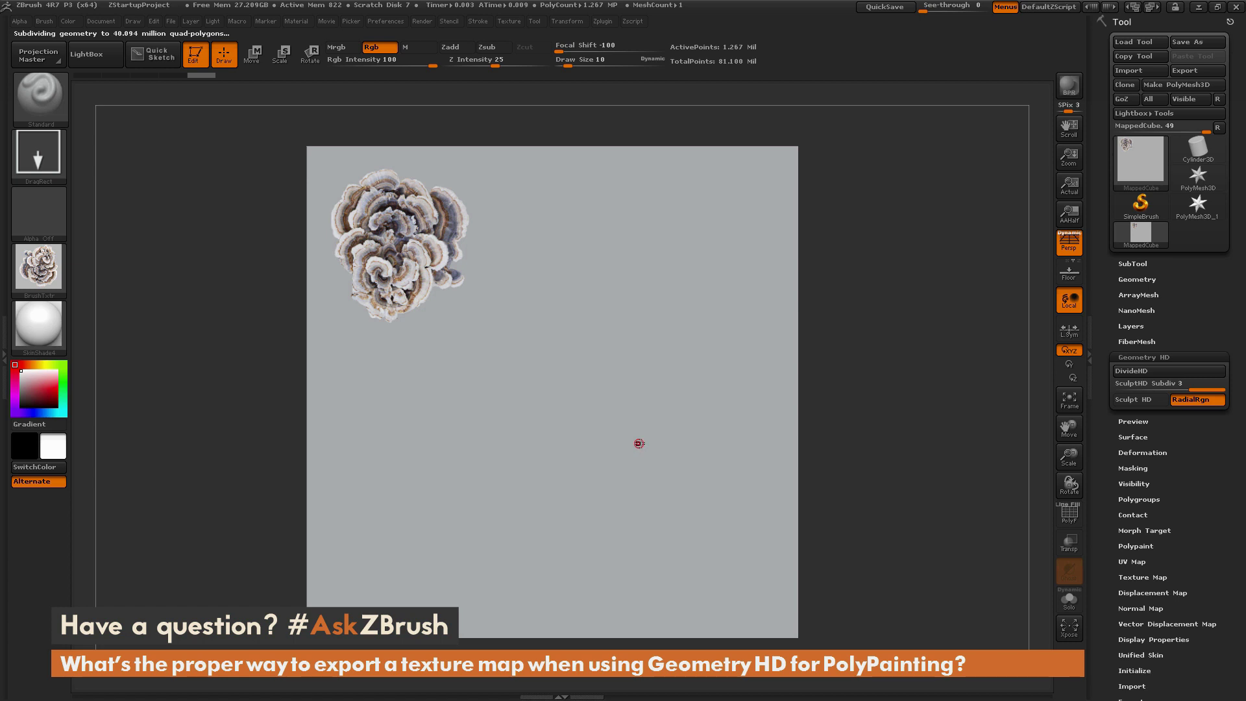
key("a")
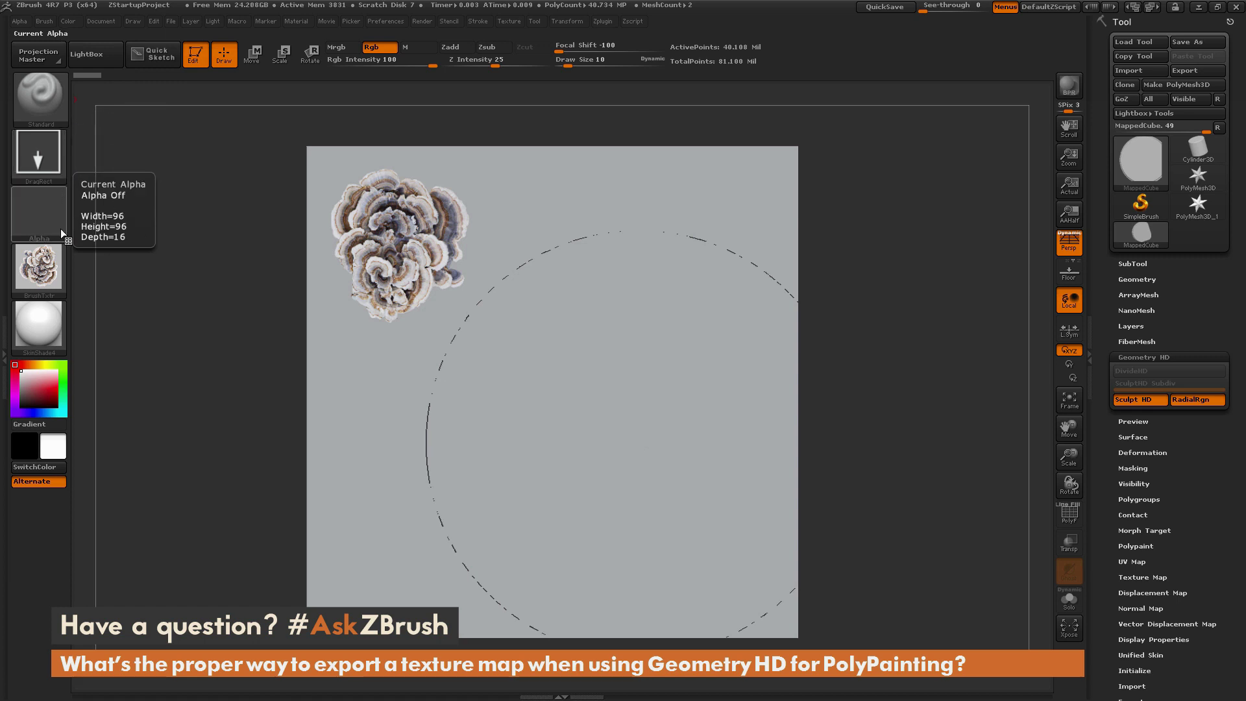
mouse_move(51, 276)
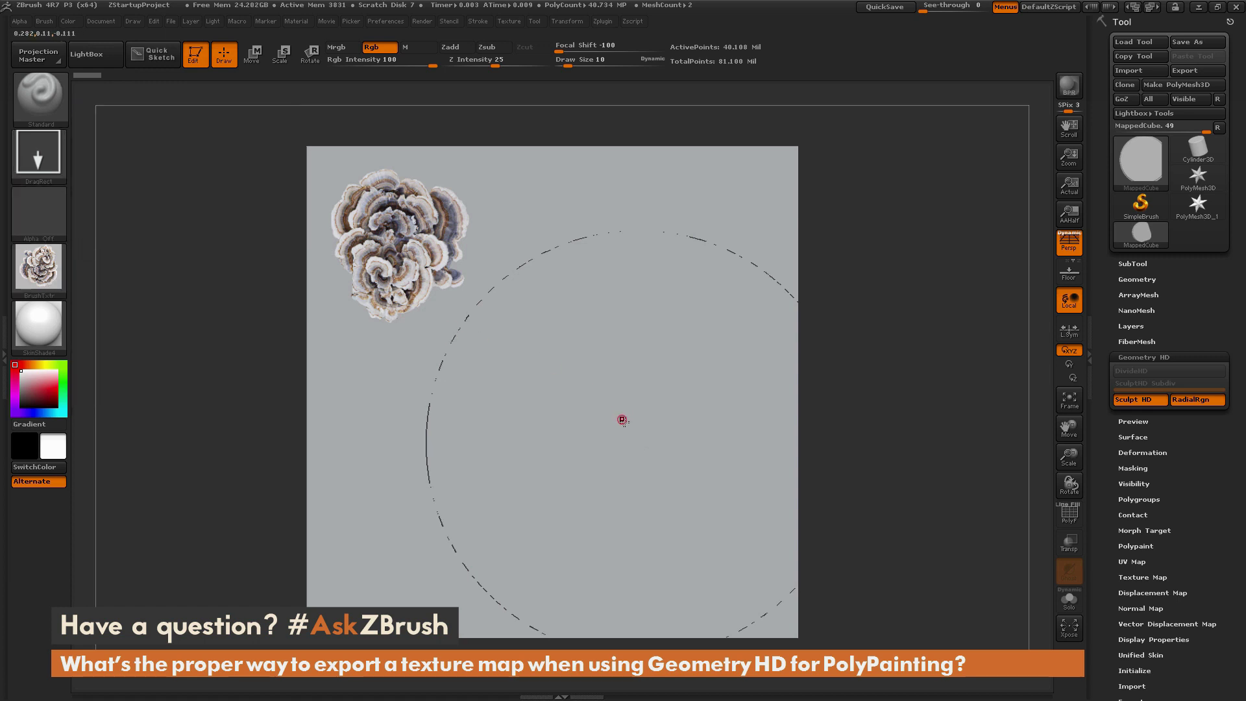
left_click_drag(637, 435, 647, 558)
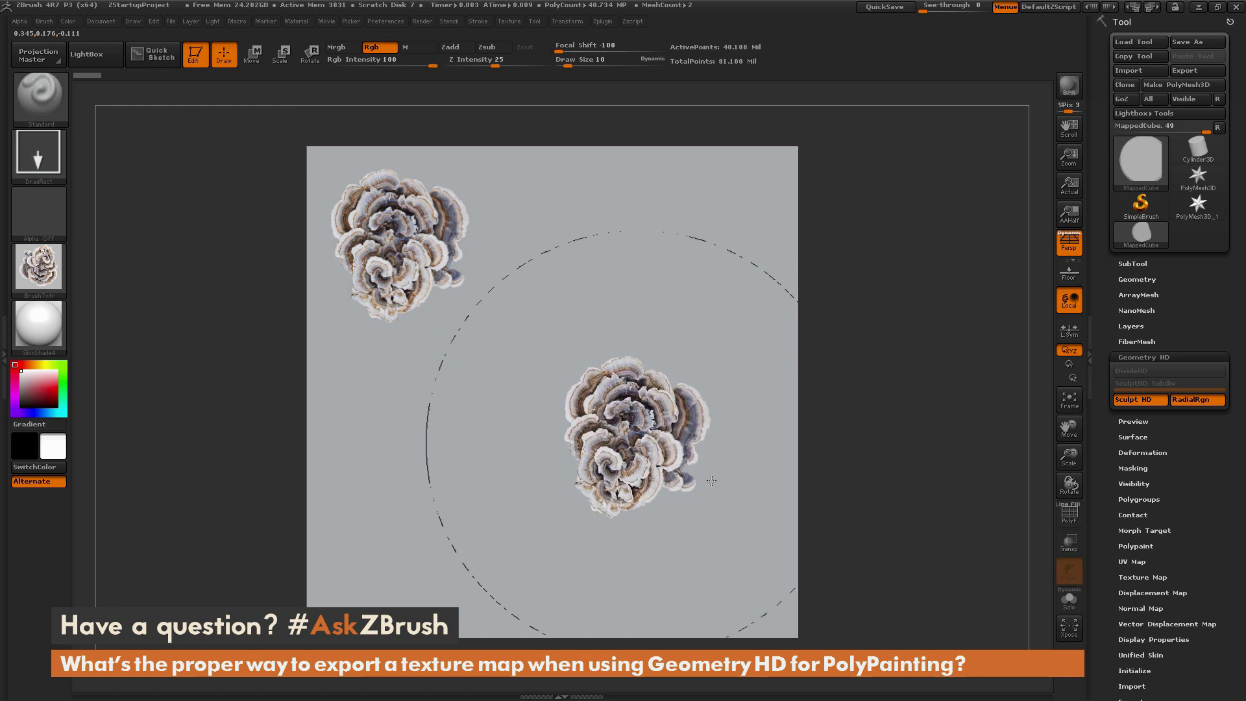
key("plus")
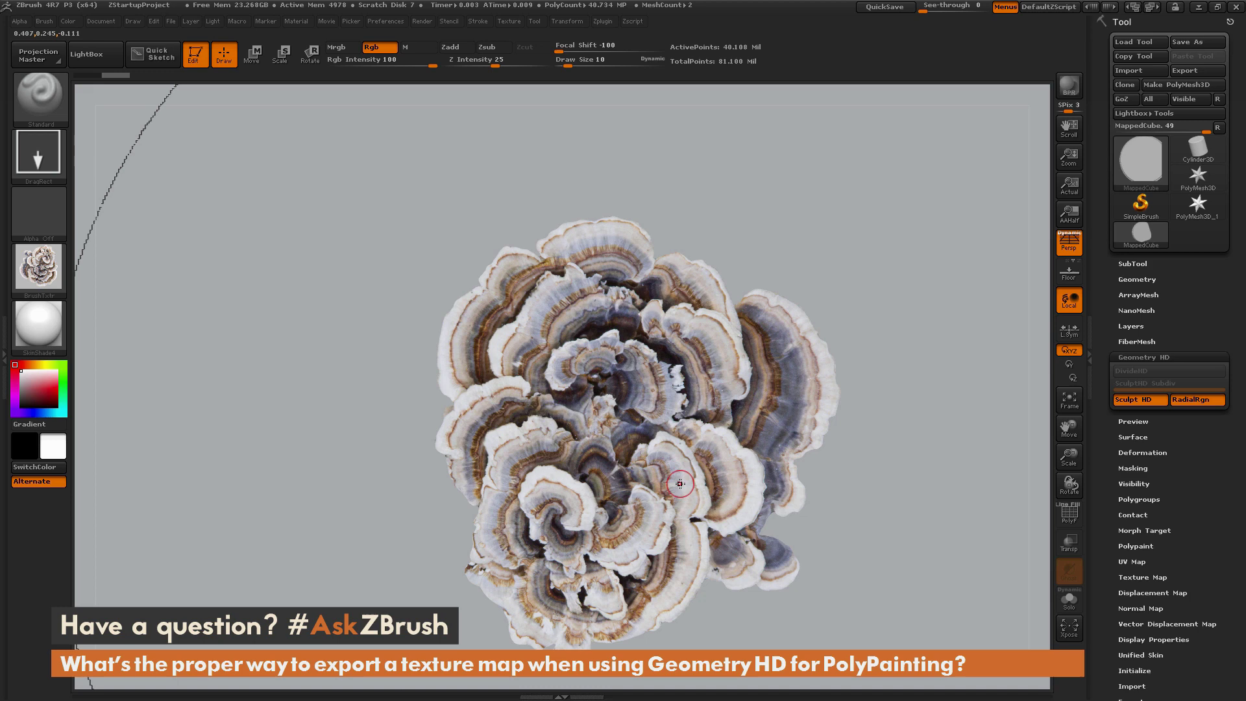
left_click_drag(1040, 426, 306, 407)
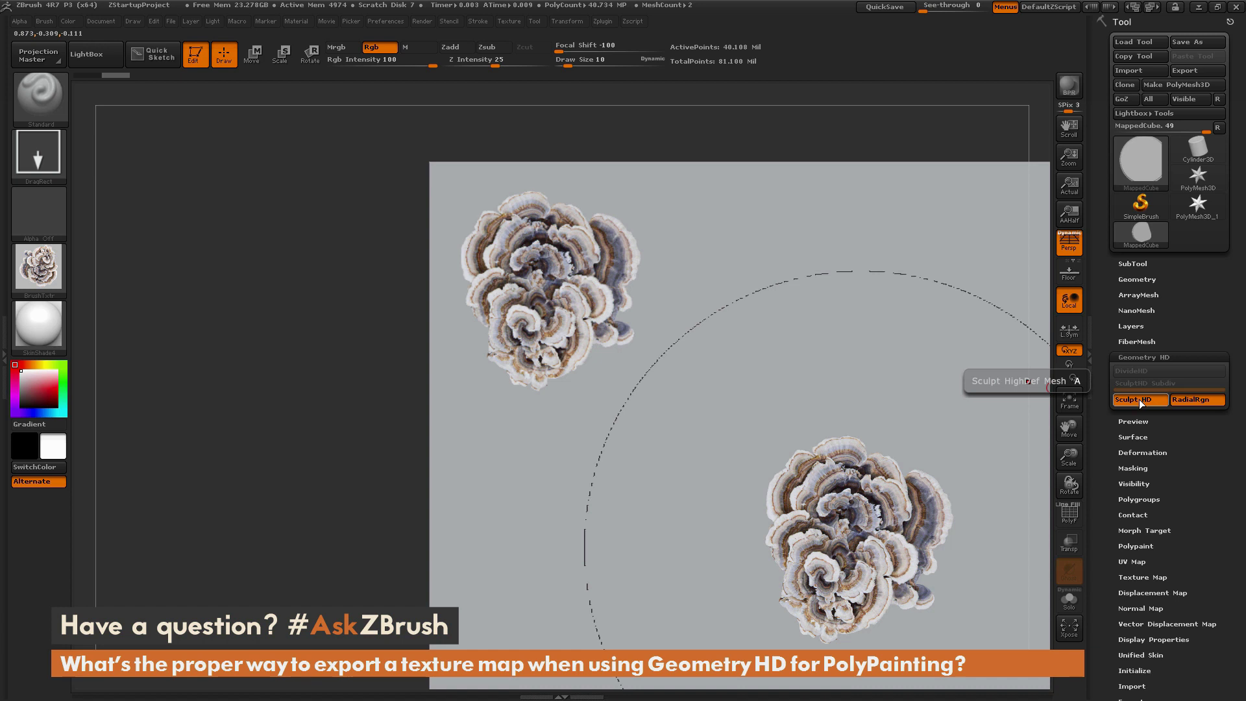
Step: View the lower mushroom with Sculpt HD off, then turn HD back on to see the sharper painted detail
key("a")
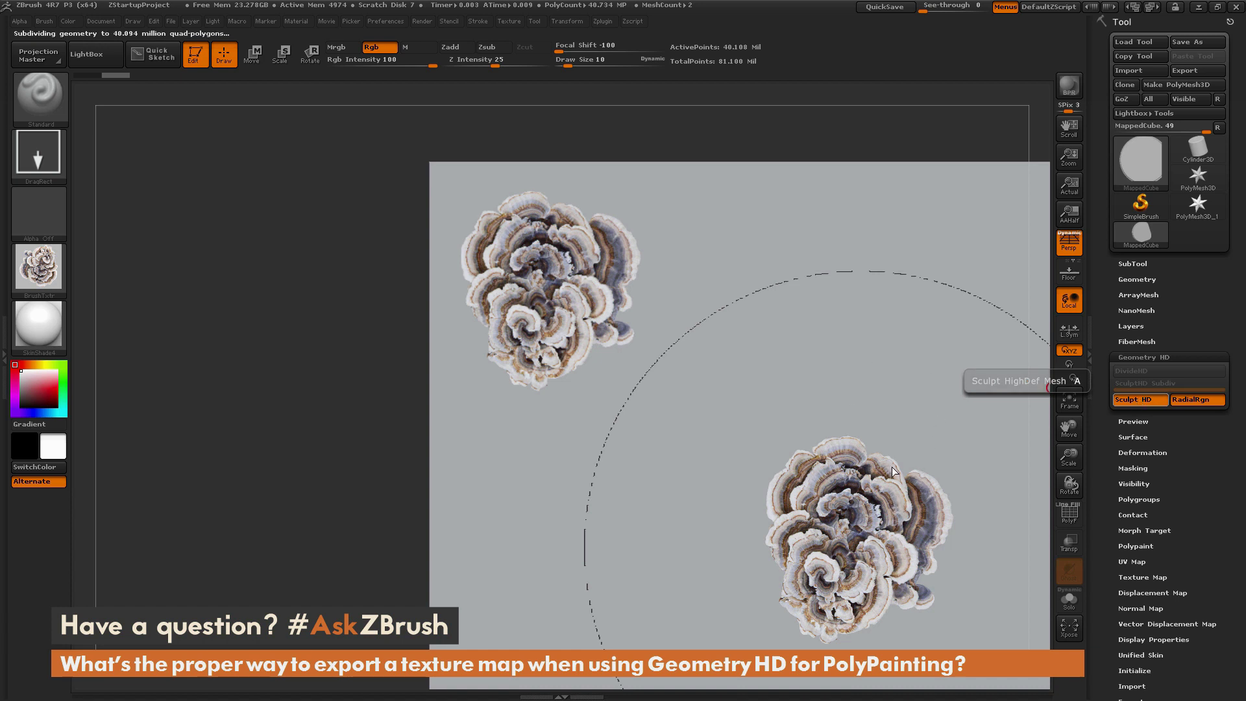
key("a")
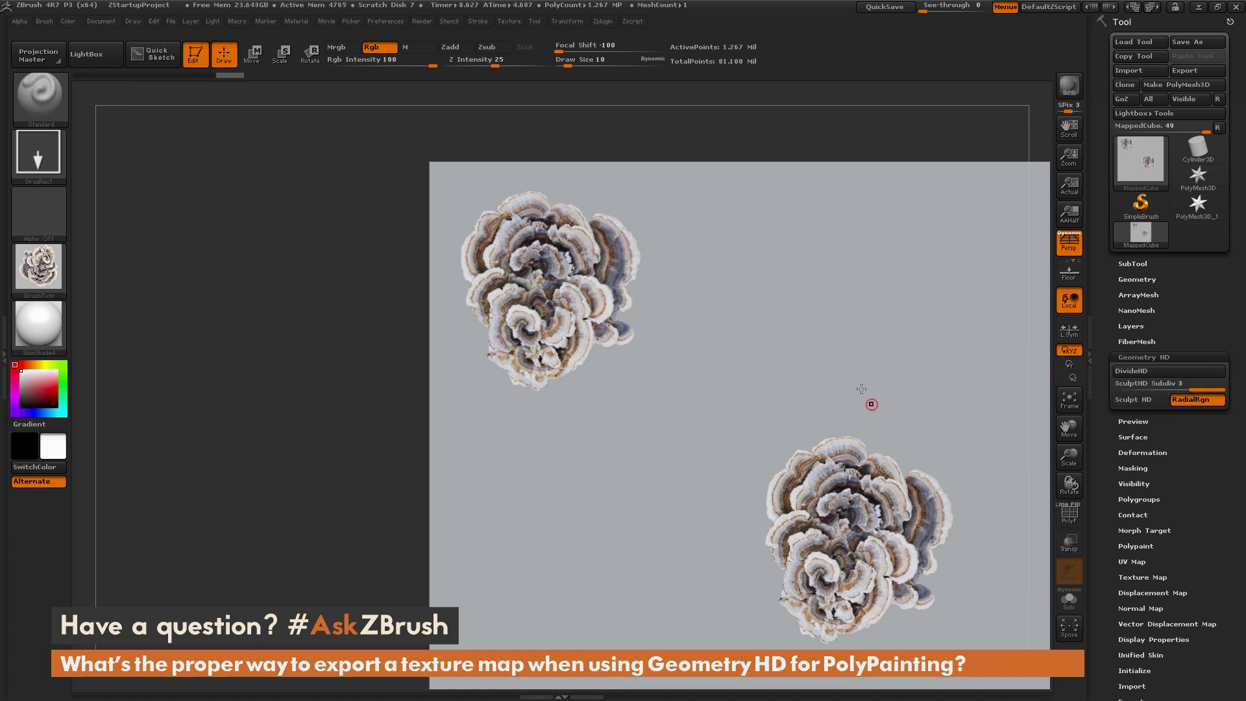
key("f")
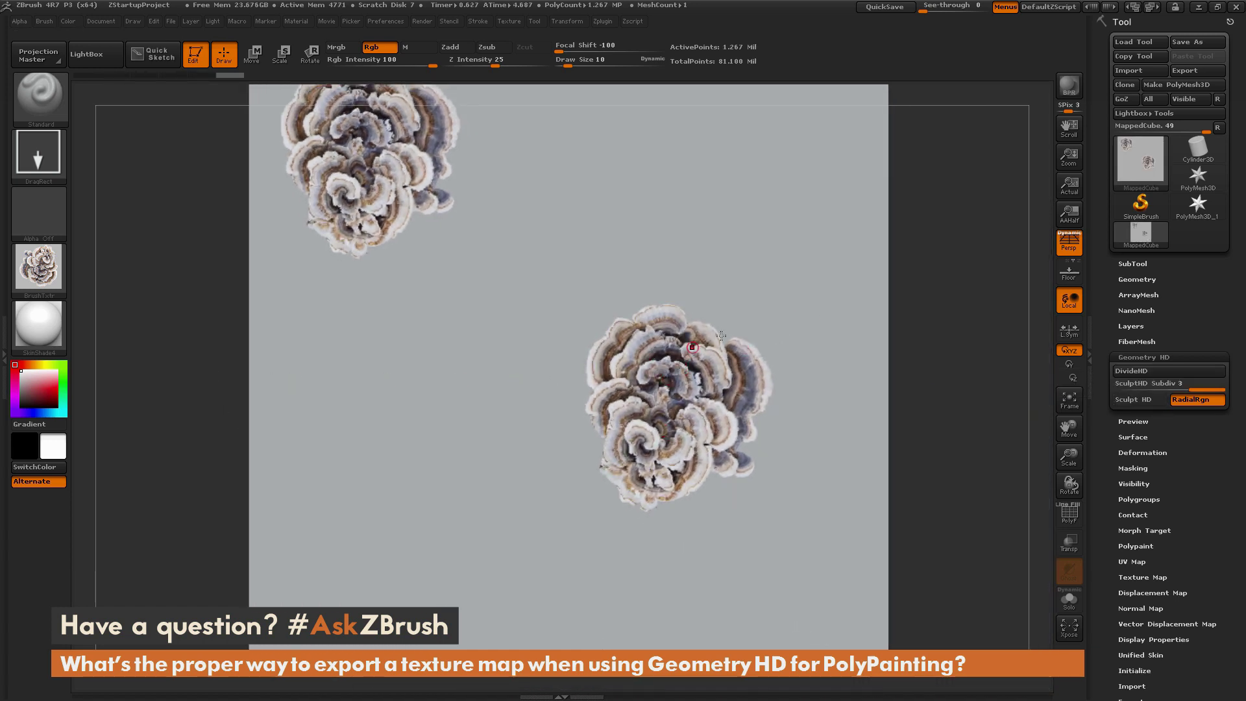
left_click_drag(954, 292, 759, 342, "alt")
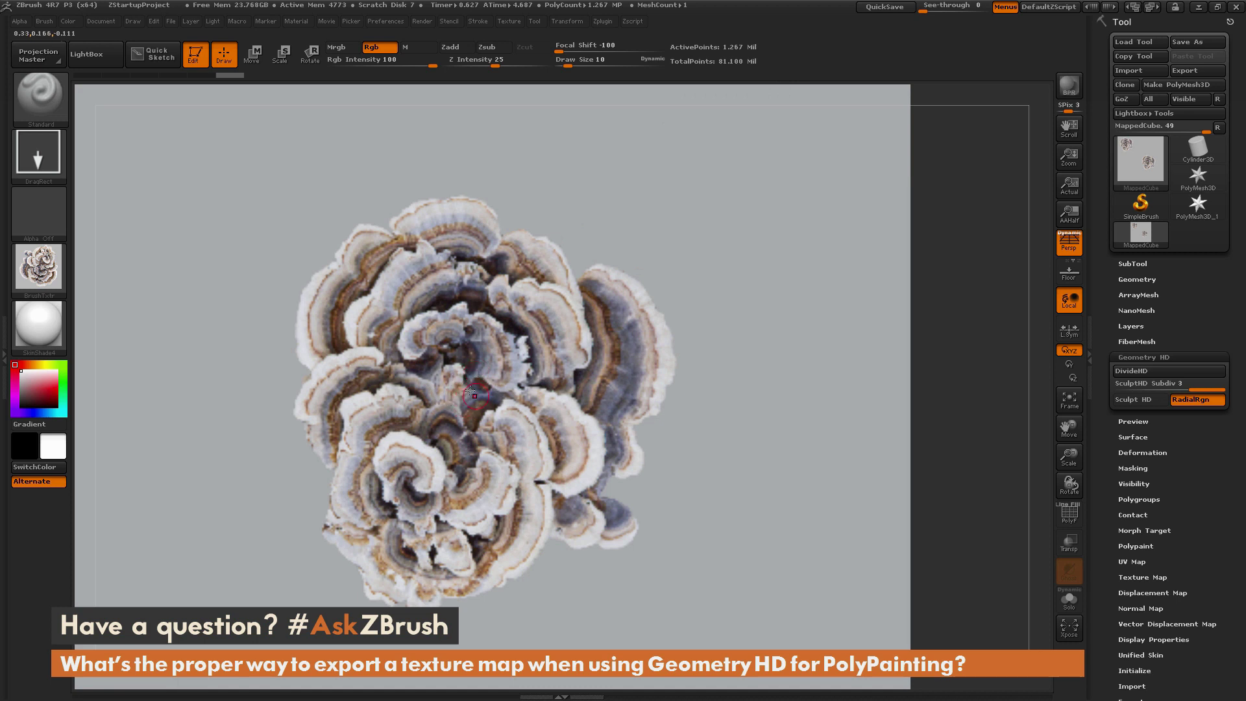
key("ctrl+d")
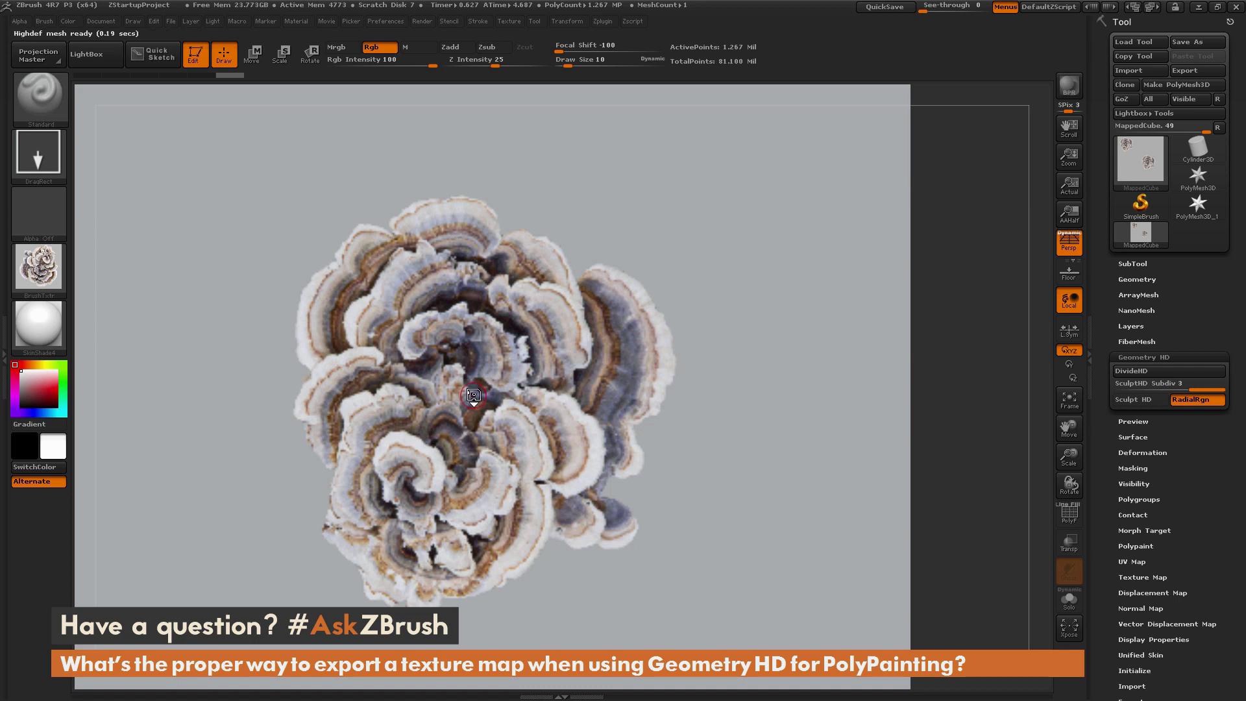
key("a")
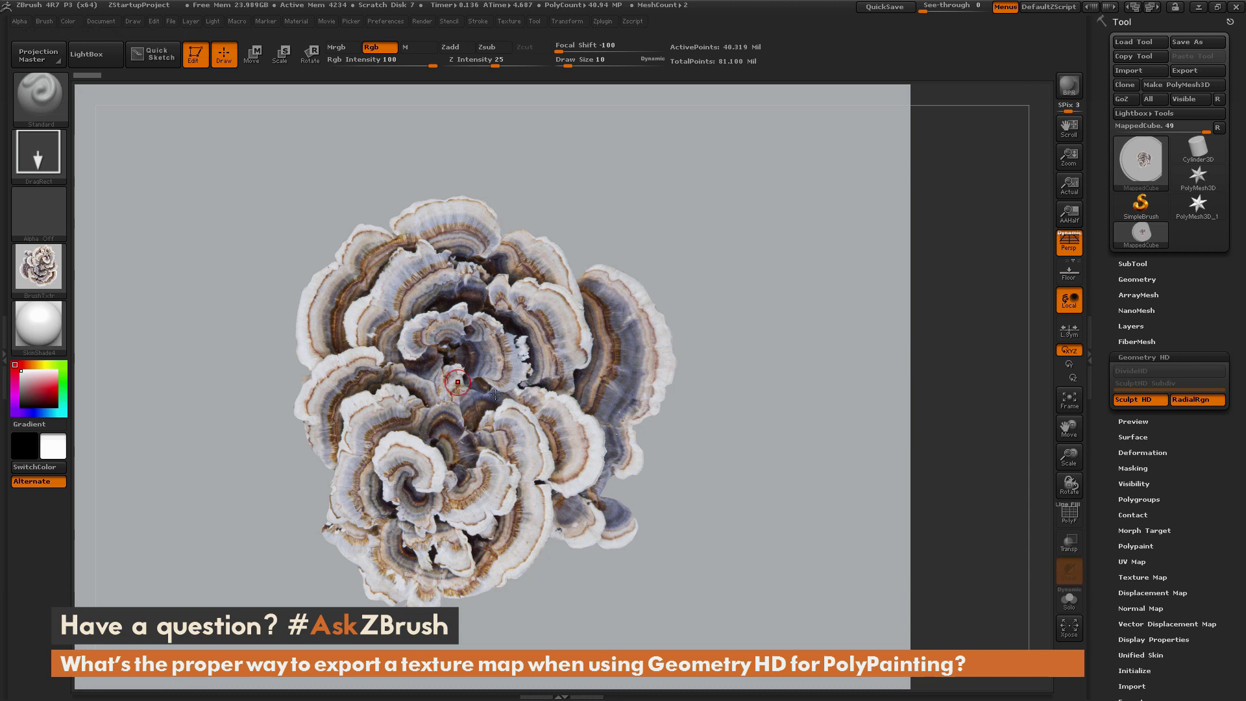
Step: Exit Sculpt HD to return to the 1.267 million-polygon base mesh
key("a")
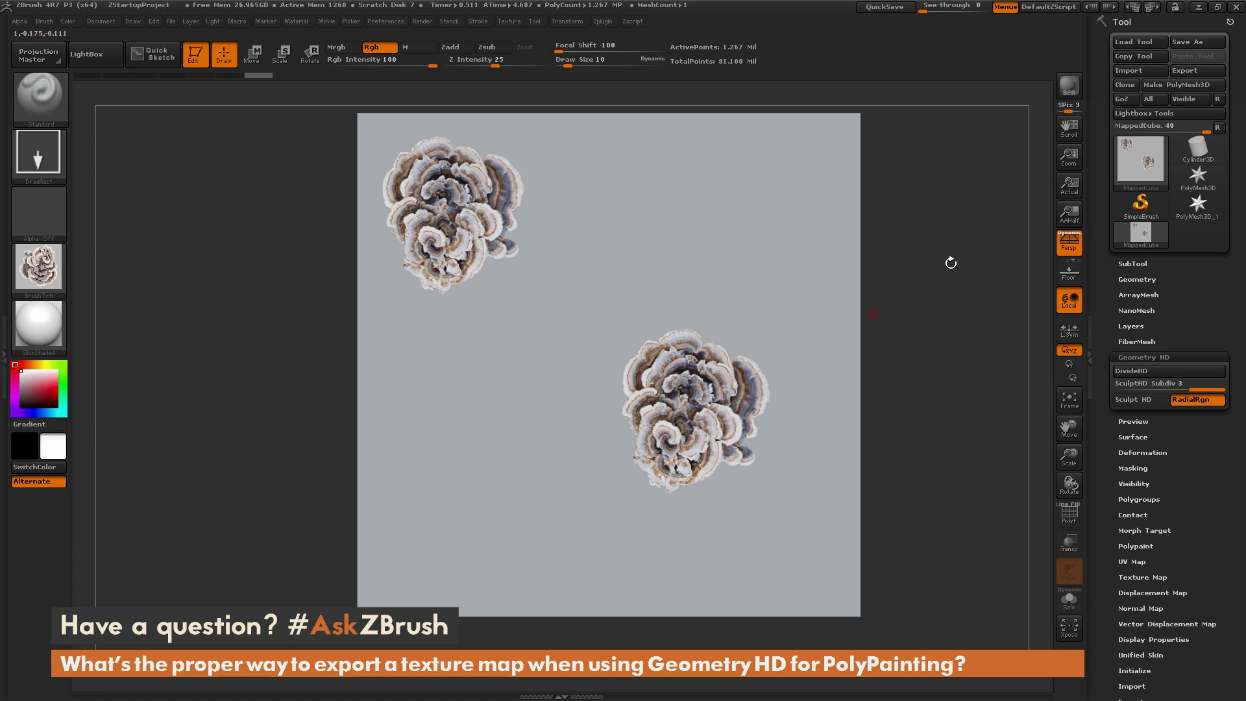
Step: Set UV Map Size to 8192 and expand the Texture Map's Create options
left_click_drag(1194, 478, 1152, 422)
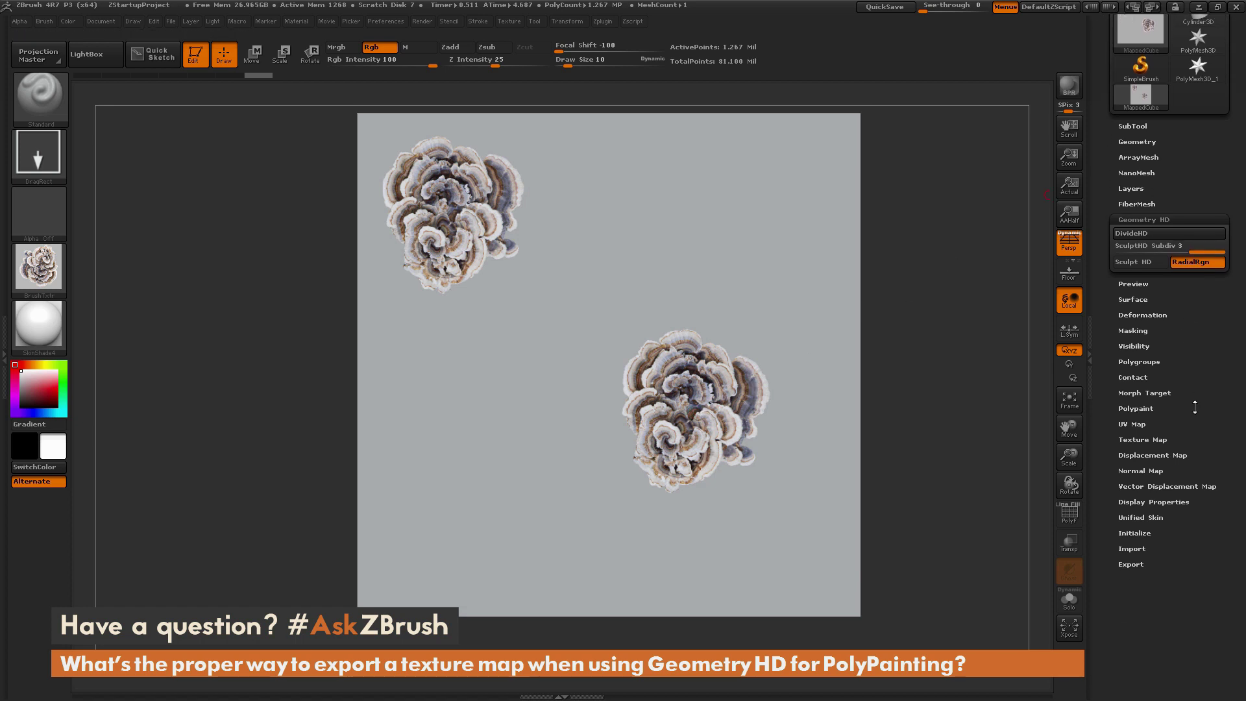
left_click(1153, 417)
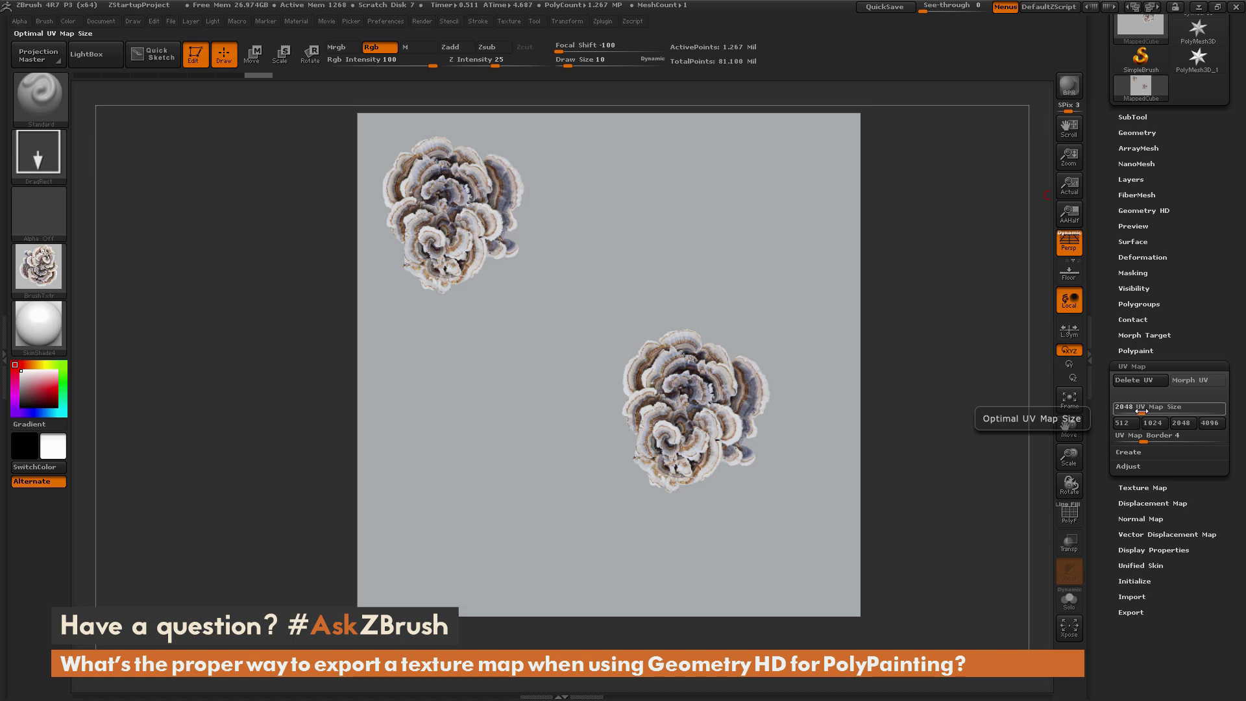
left_click_drag(1142, 410, 1219, 411)
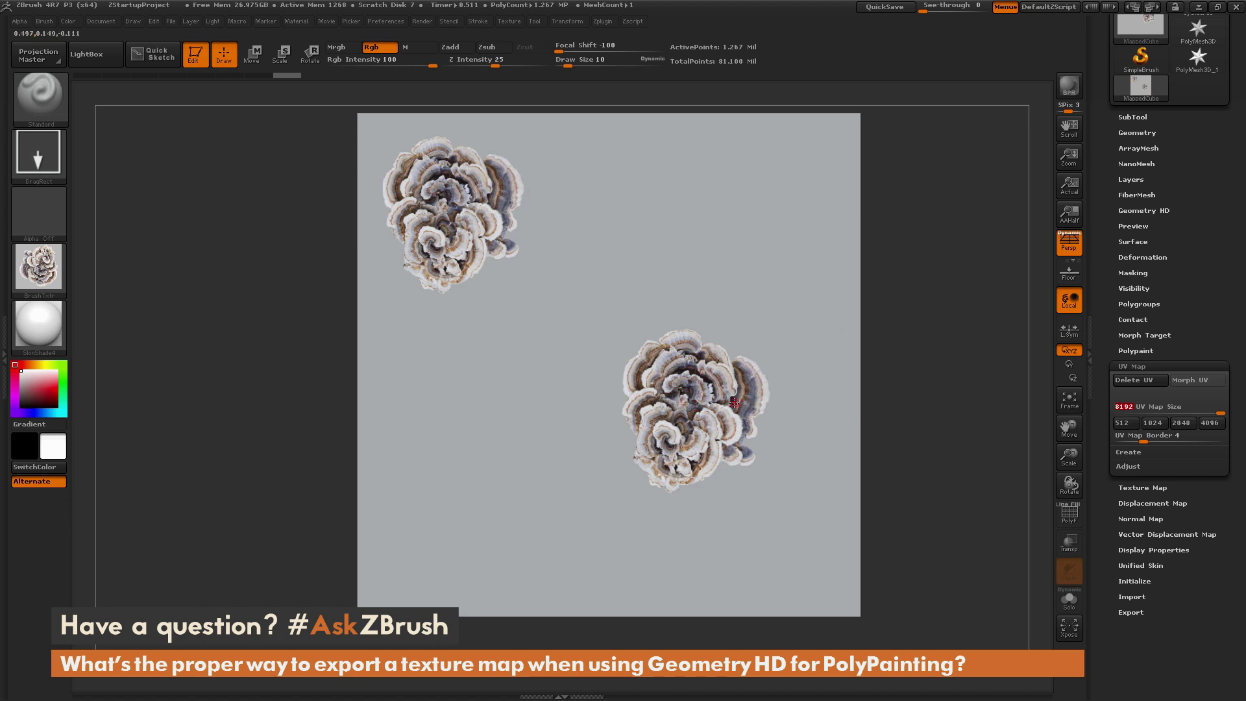
left_click(1160, 488)
left_click(1138, 481)
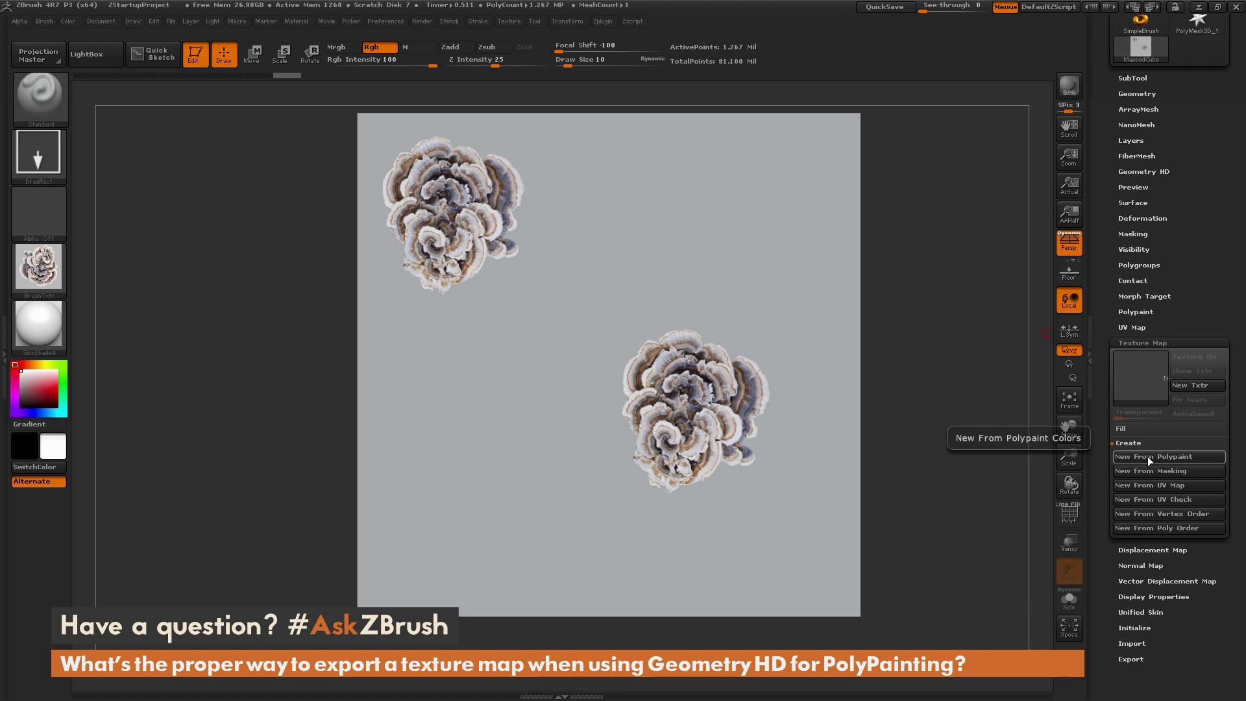
Step: Create a texture New From Polypaint, then toggle Texture On off and on to compare with the polypaint
left_click(1149, 456)
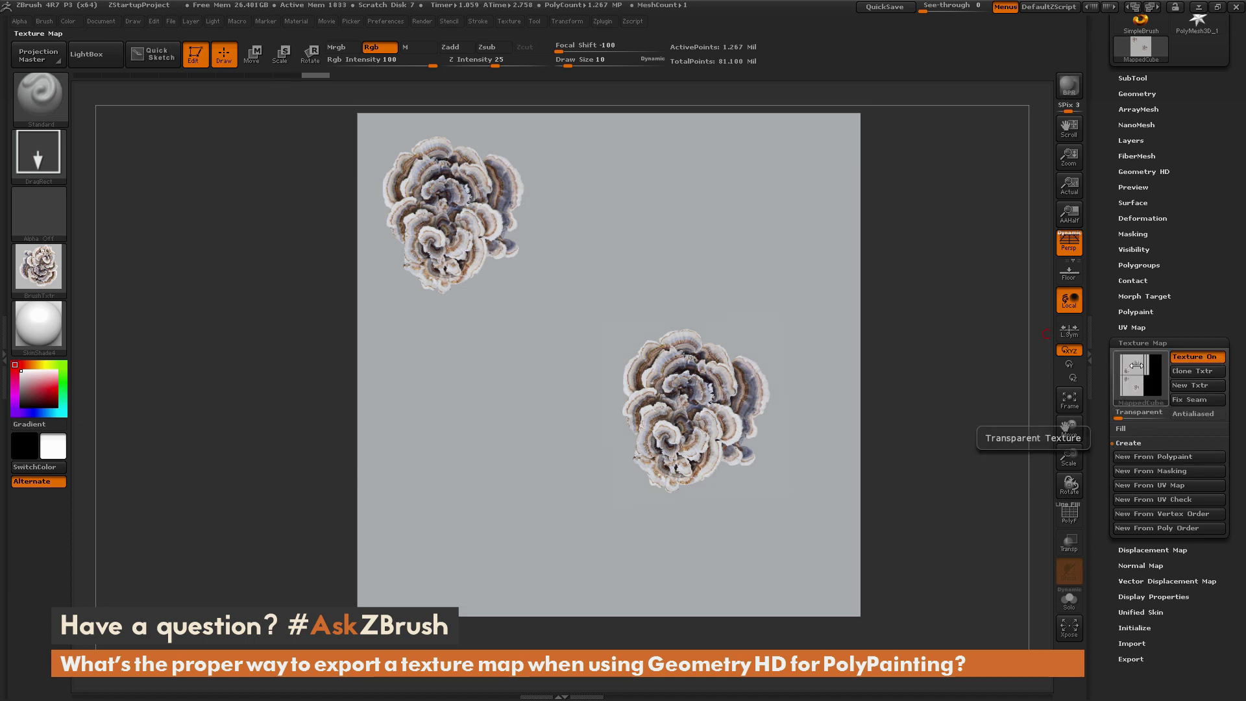
mouse_move(1137, 375)
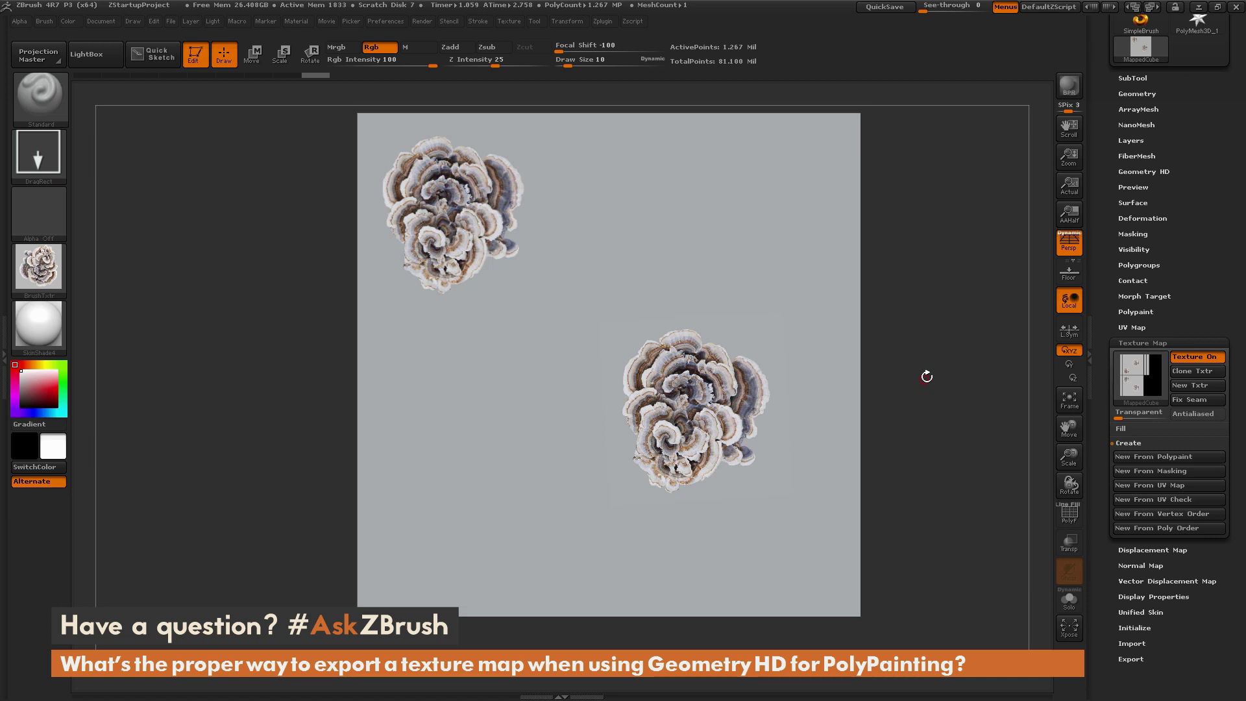
key("f")
left_click_drag(935, 404, 999, 405)
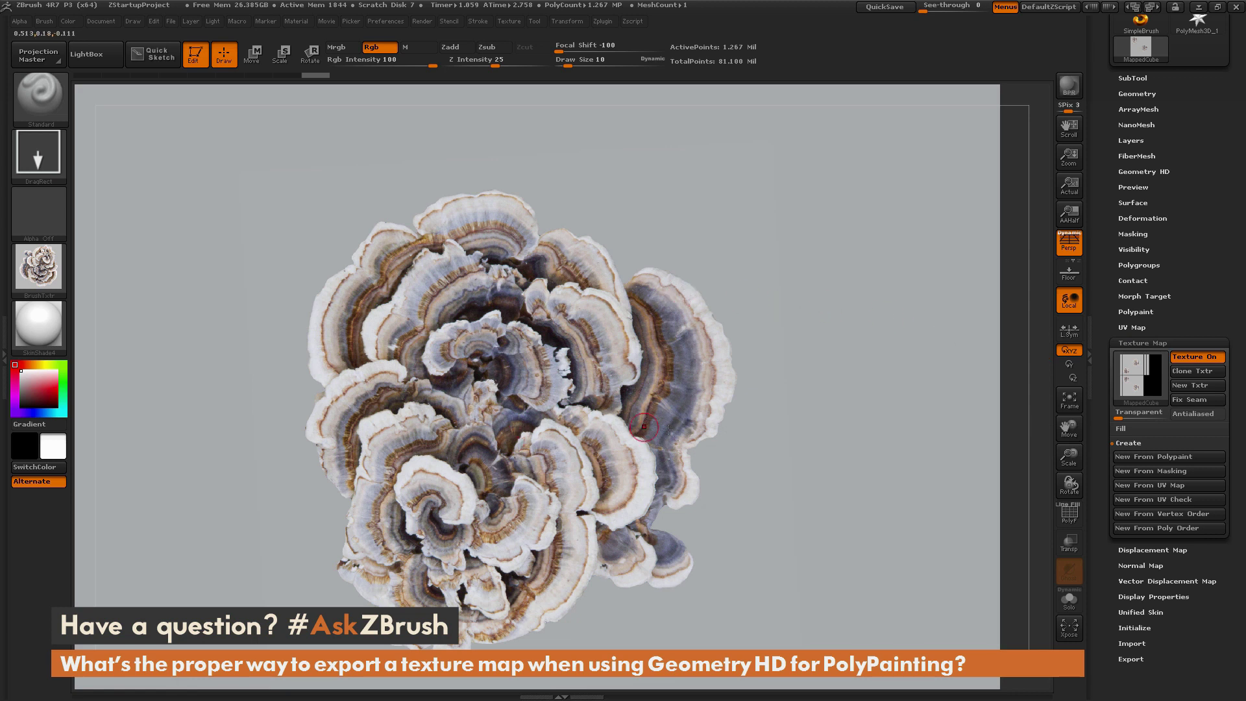
left_click(1198, 356)
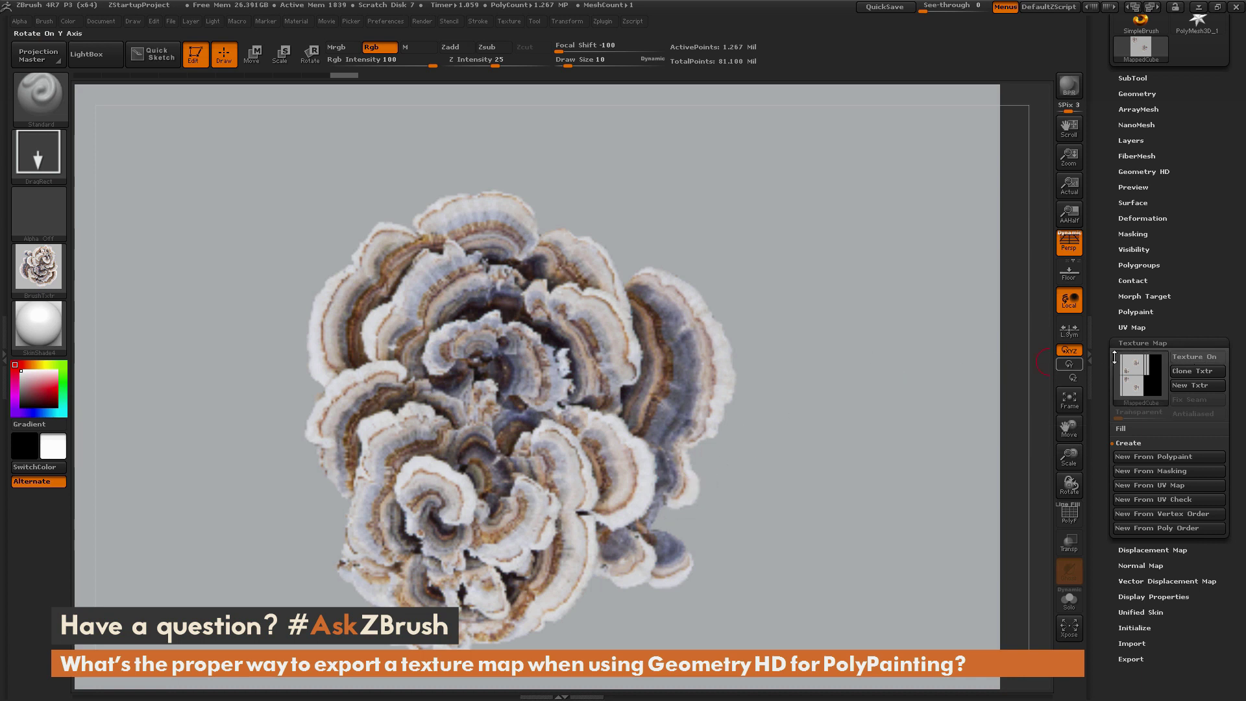
left_click(1198, 357)
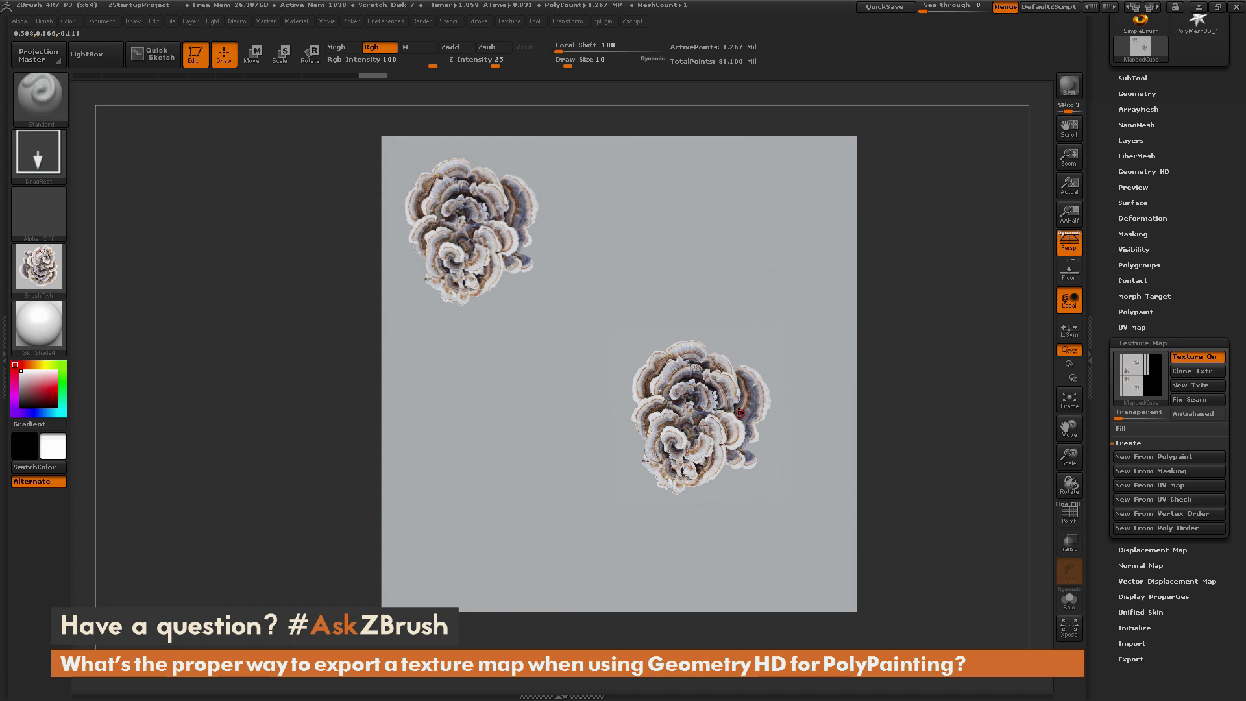
Step: Confirm UV Map Size is 8192, then rebuild the texture with New From Polypaint
scroll(1193, 347, "up", 5)
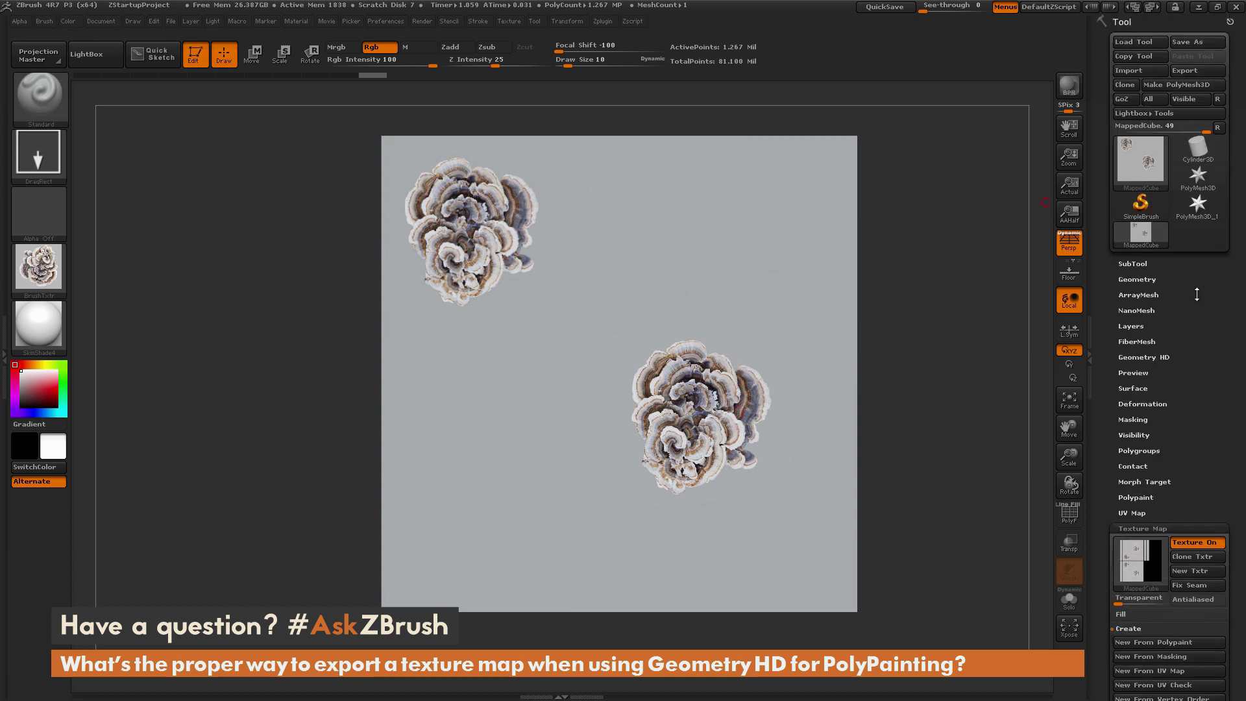
scroll(1196, 294, "down", 4)
left_click(1152, 361)
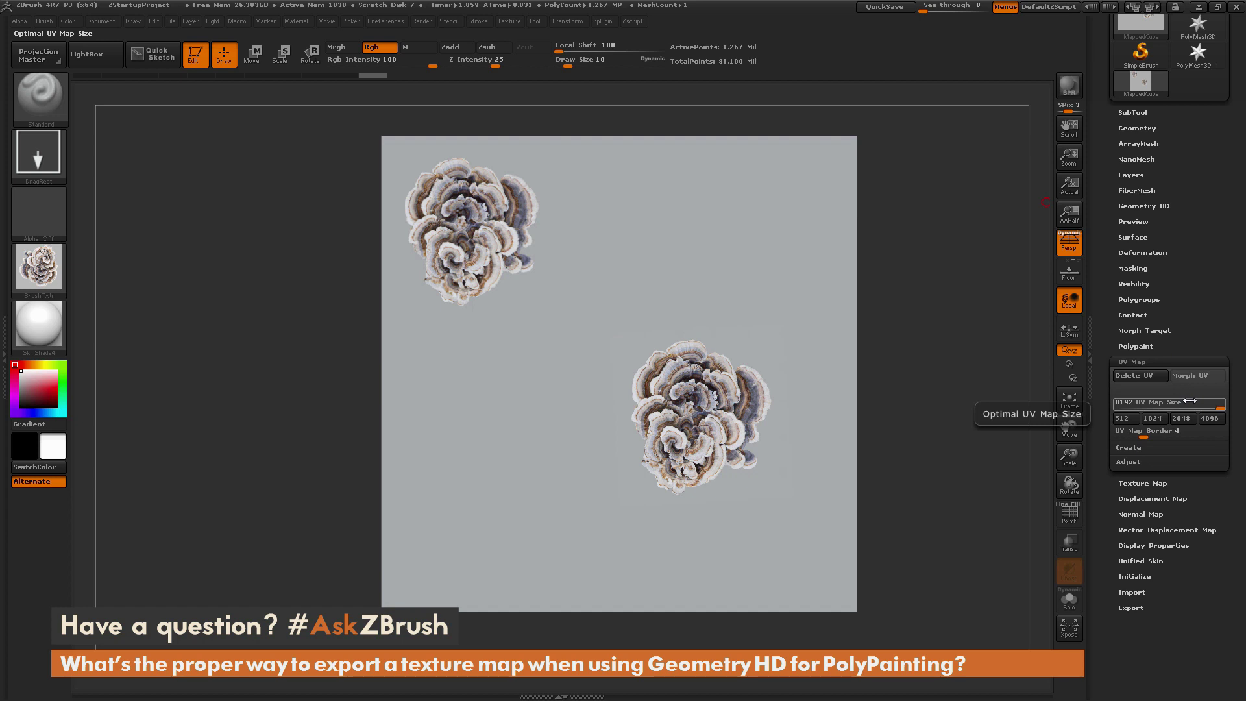
left_click(1156, 483)
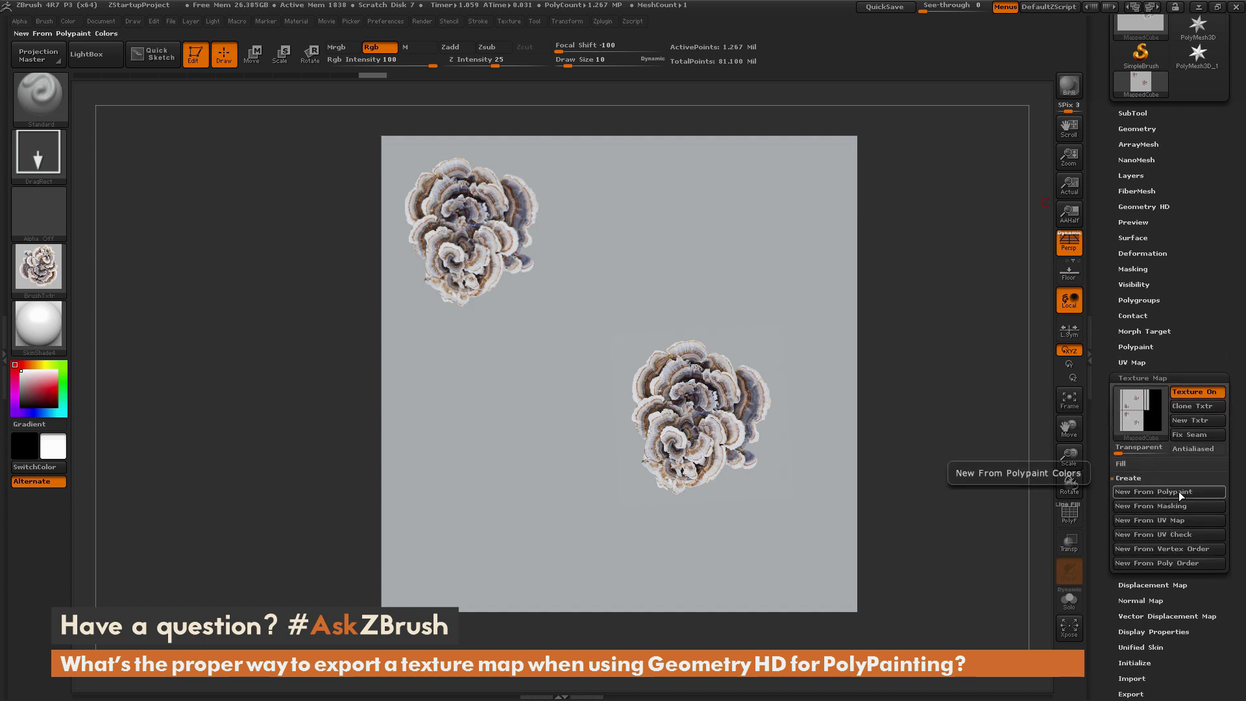
left_click(1170, 490)
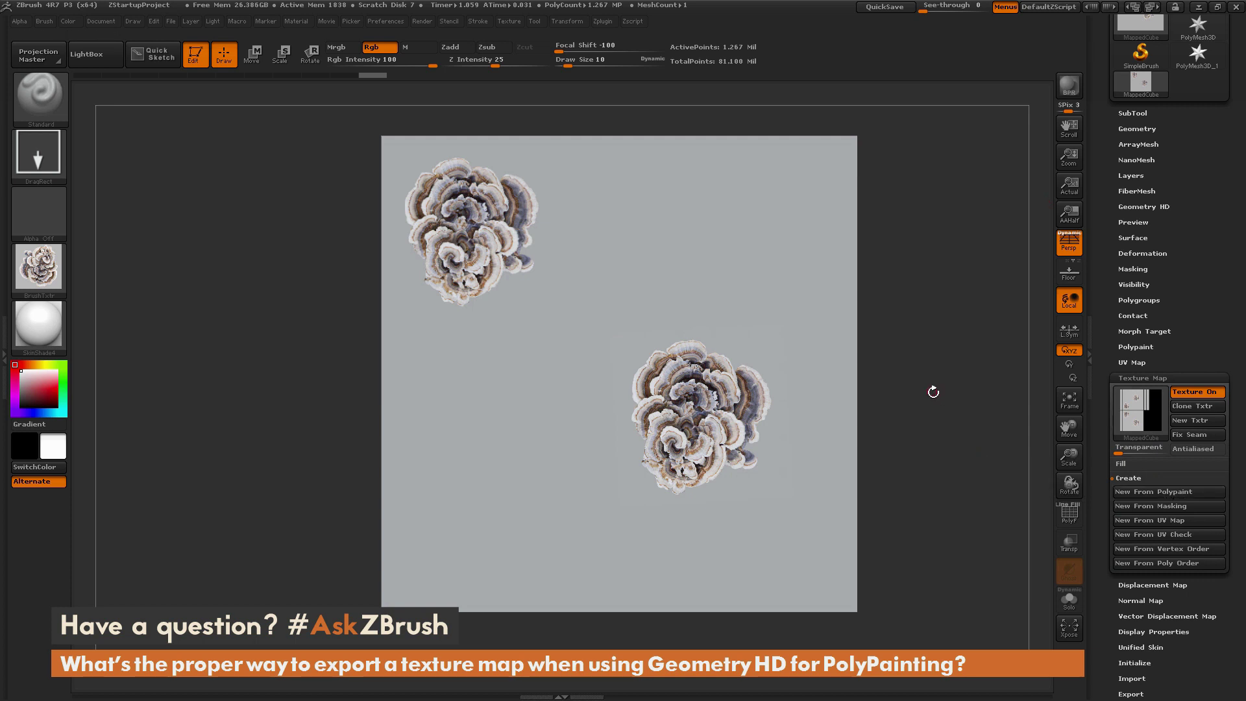